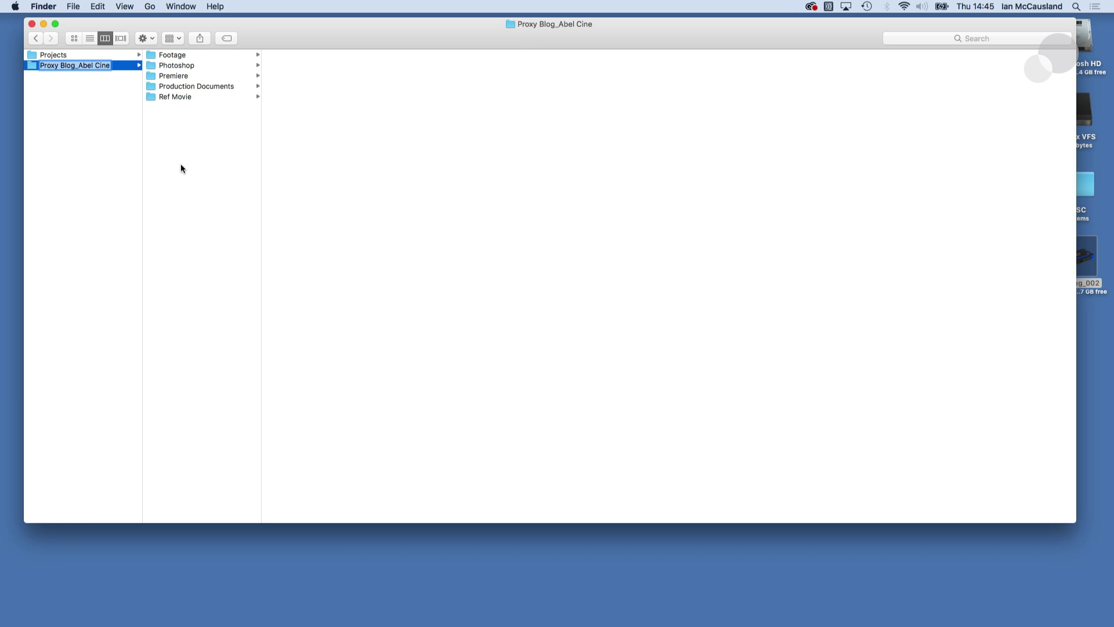
- Open the A002_0706YE_Reports folder under Footage/R3D/Proxy Project1 in Finder
click(153, 57)
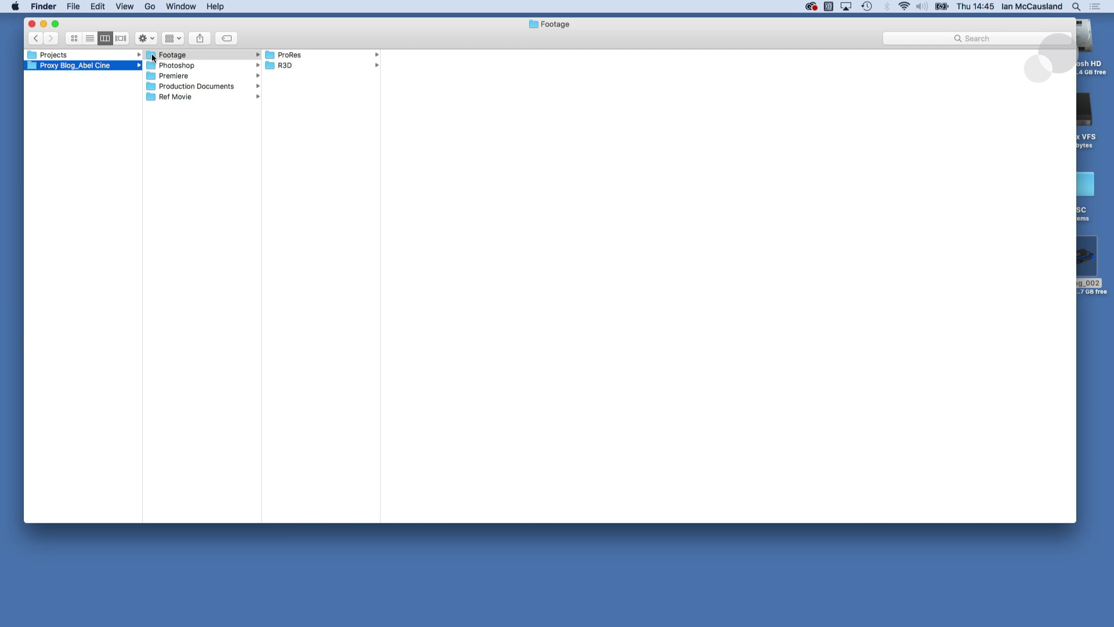
key(Right)
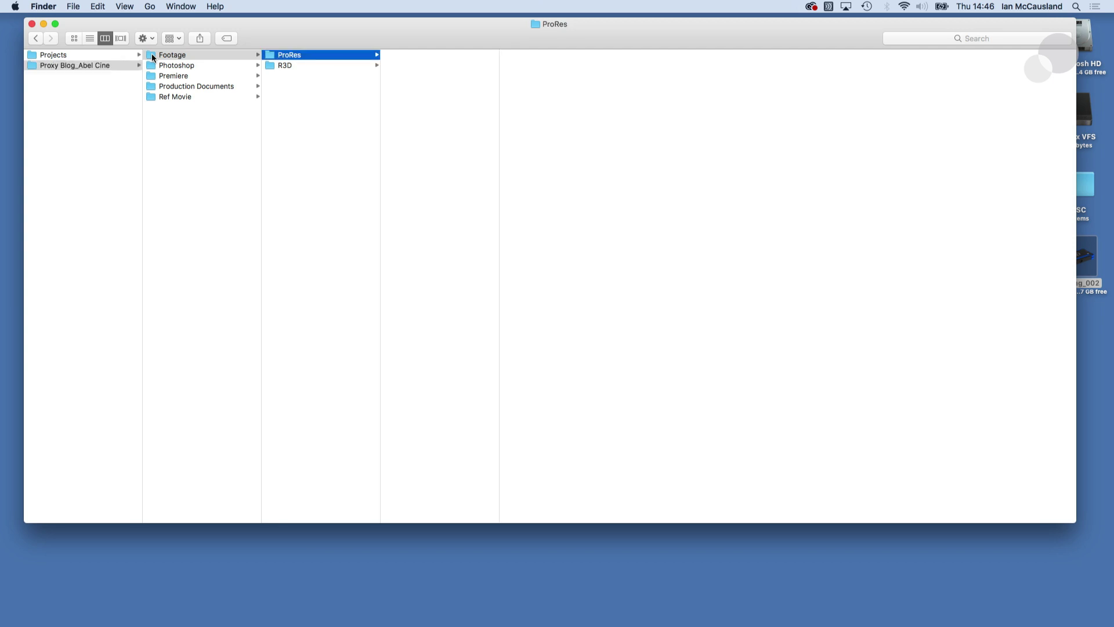
key(Down)
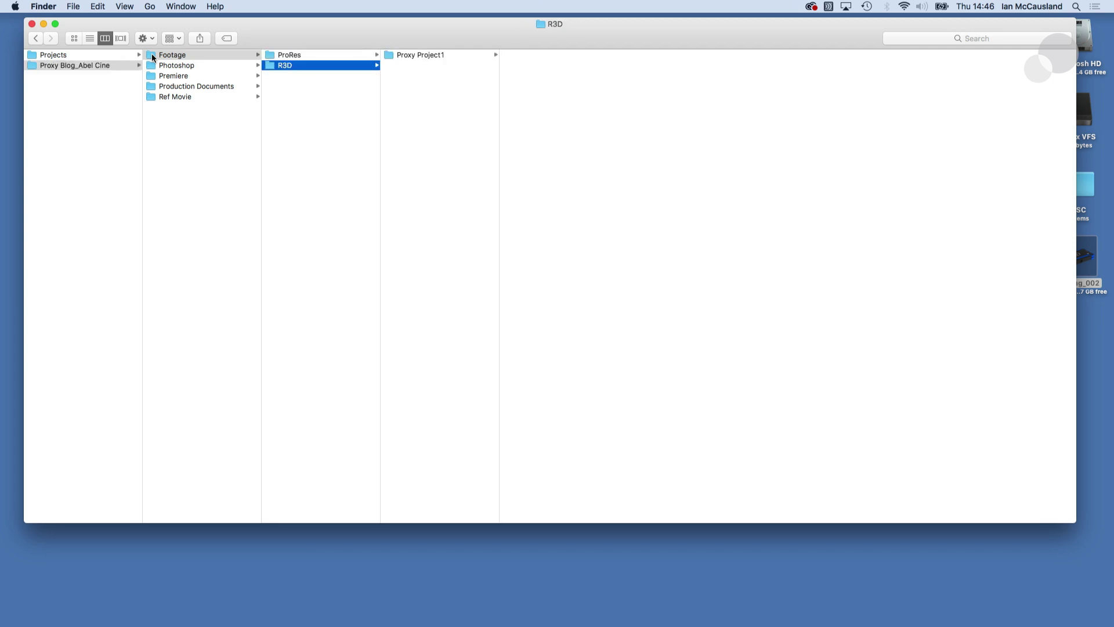
key(Right)
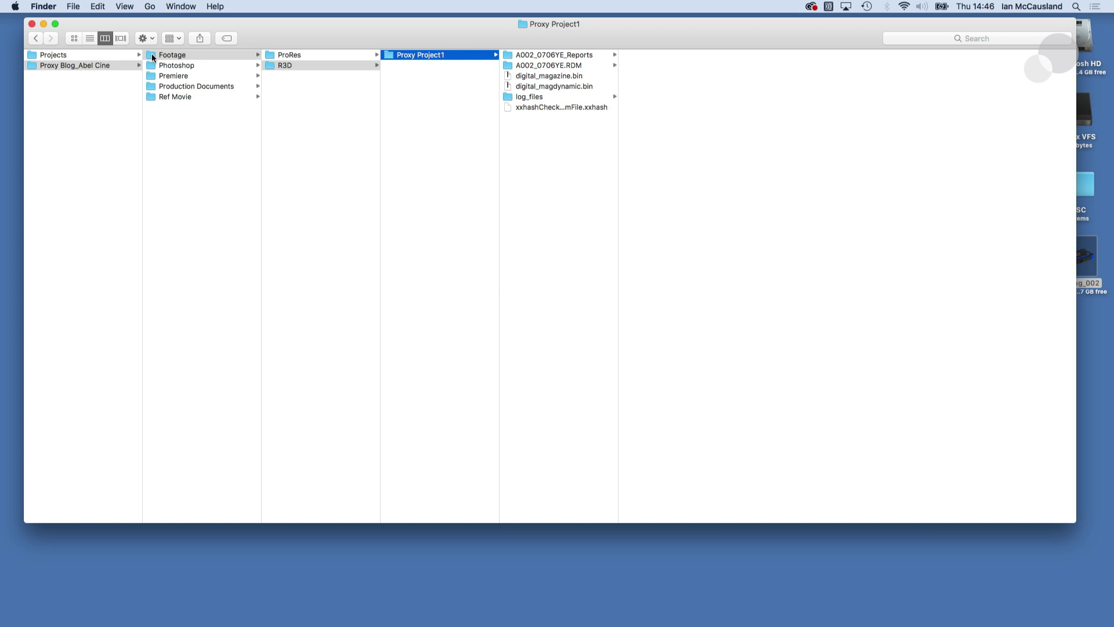
click(547, 55)
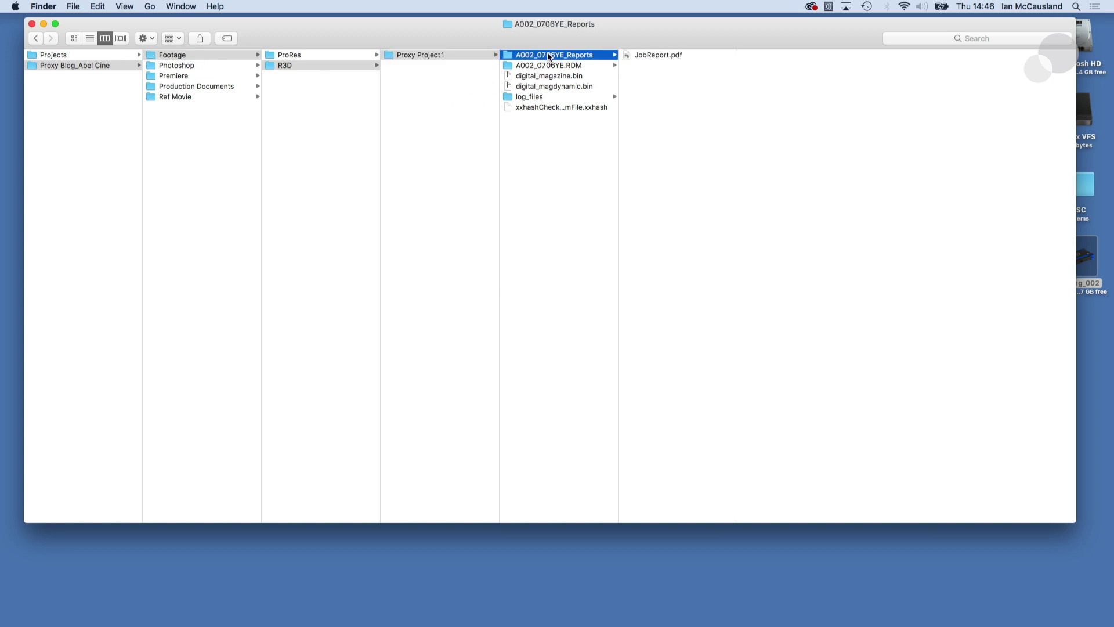
click(629, 54)
double_click(629, 56)
scroll(553, 125, down, 5)
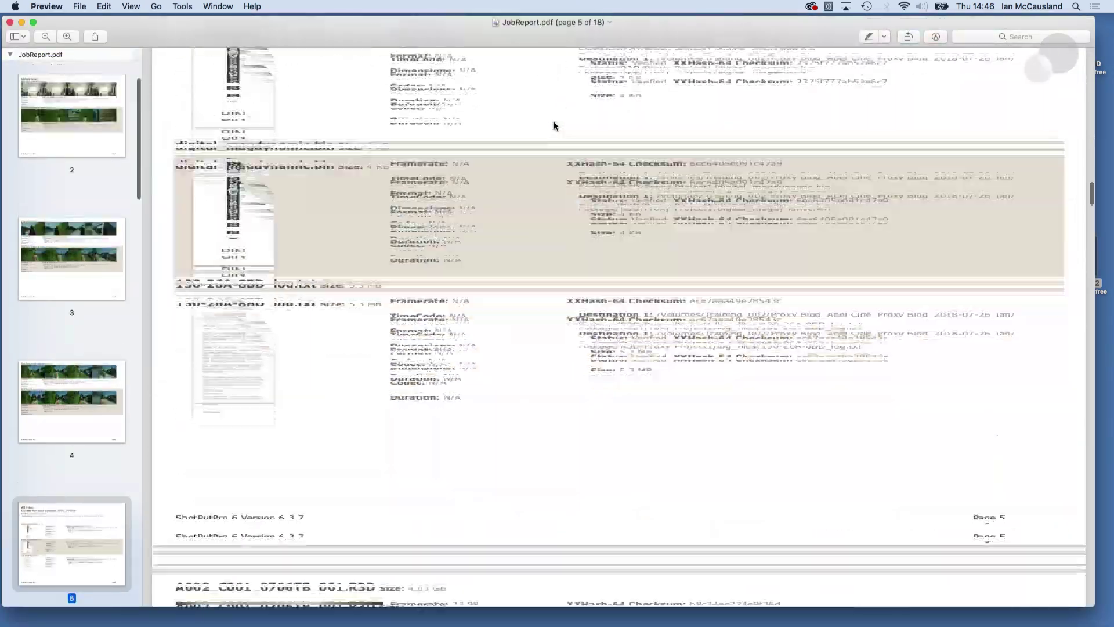
scroll(554, 124, up, 15)
scroll(554, 125, up, 10)
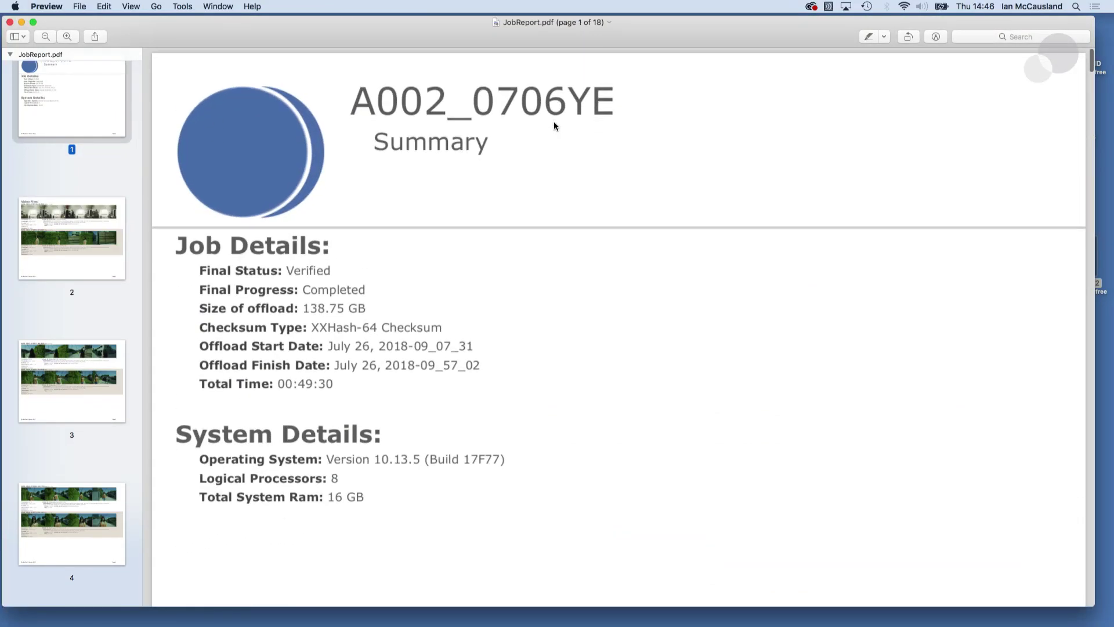
key(super+q)
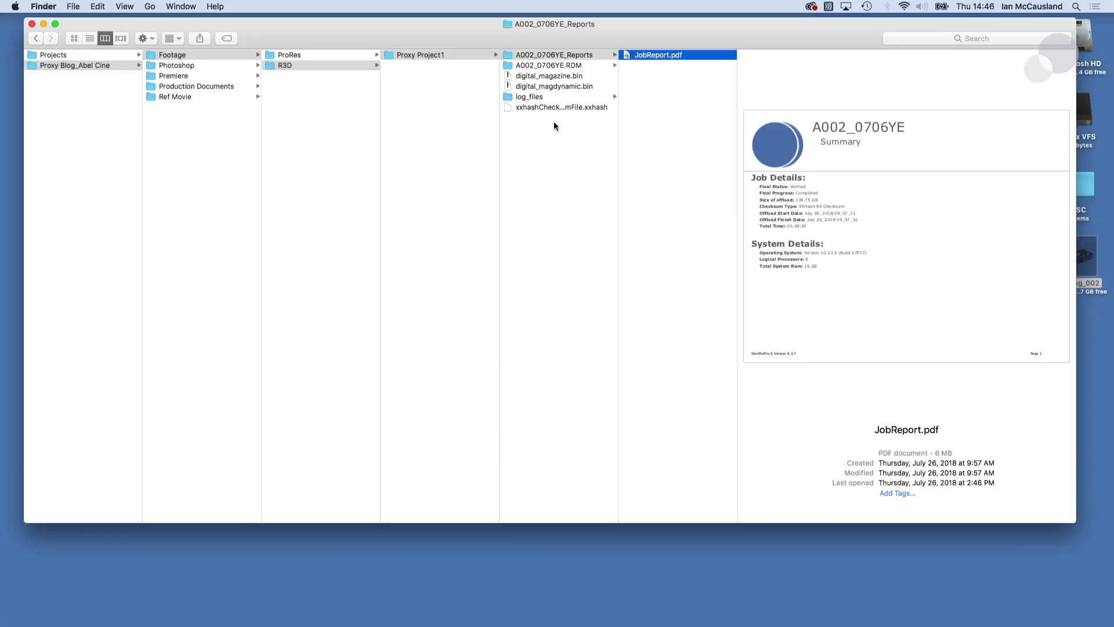
- Browse the A002_C002_0725VU.RDC clip folder, previewing its proxy .mov and R3D file info
click(545, 66)
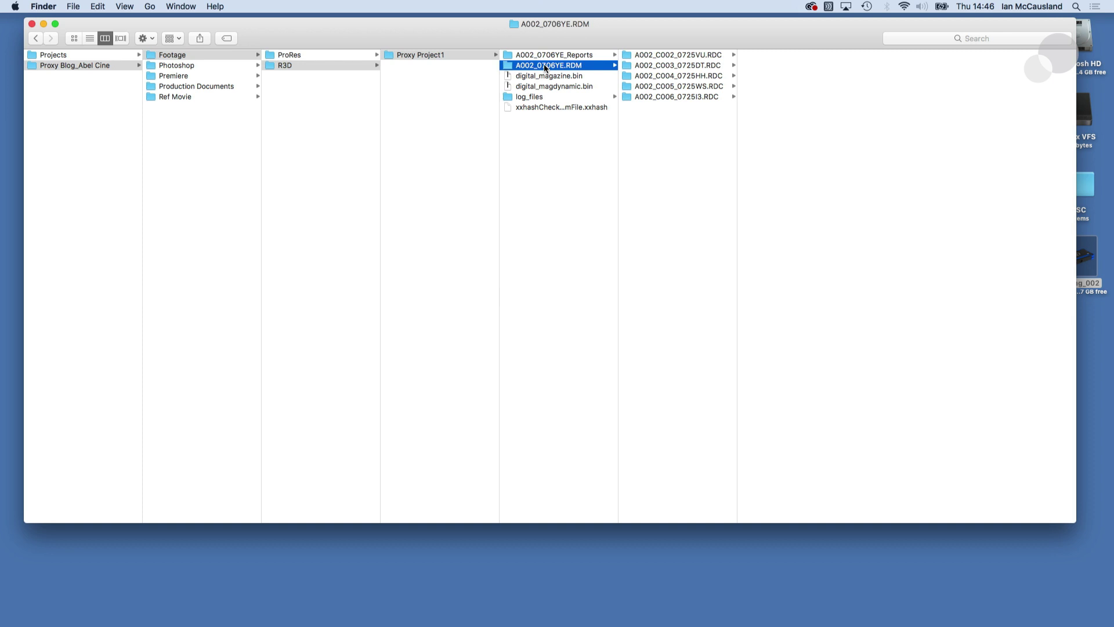
key(Right)
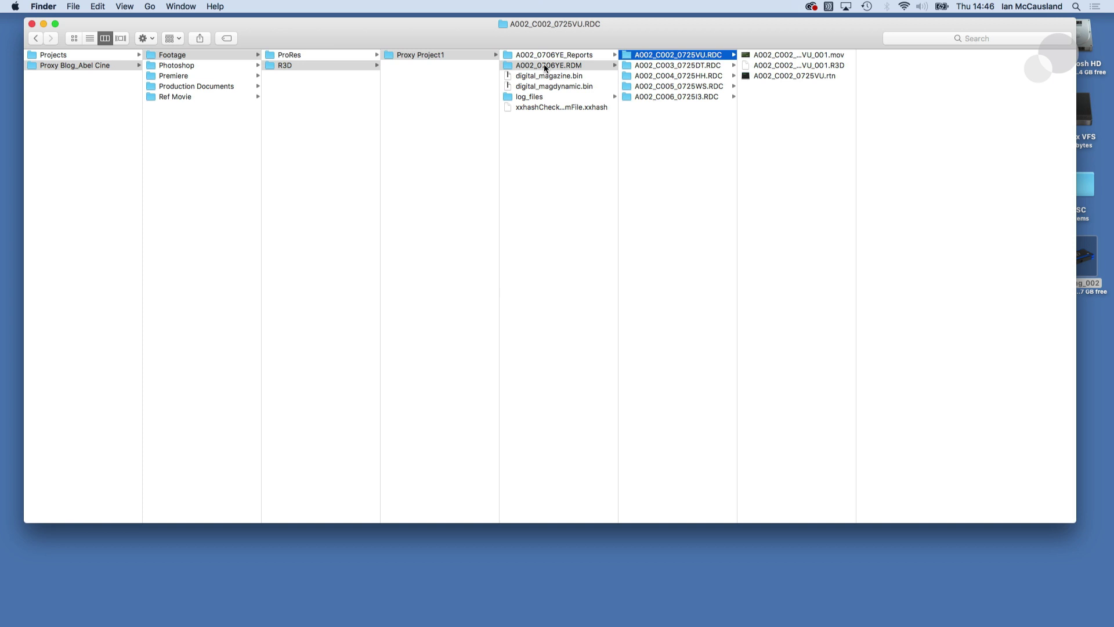
key(Down)
key(Down)
key(Down)
key(Down)
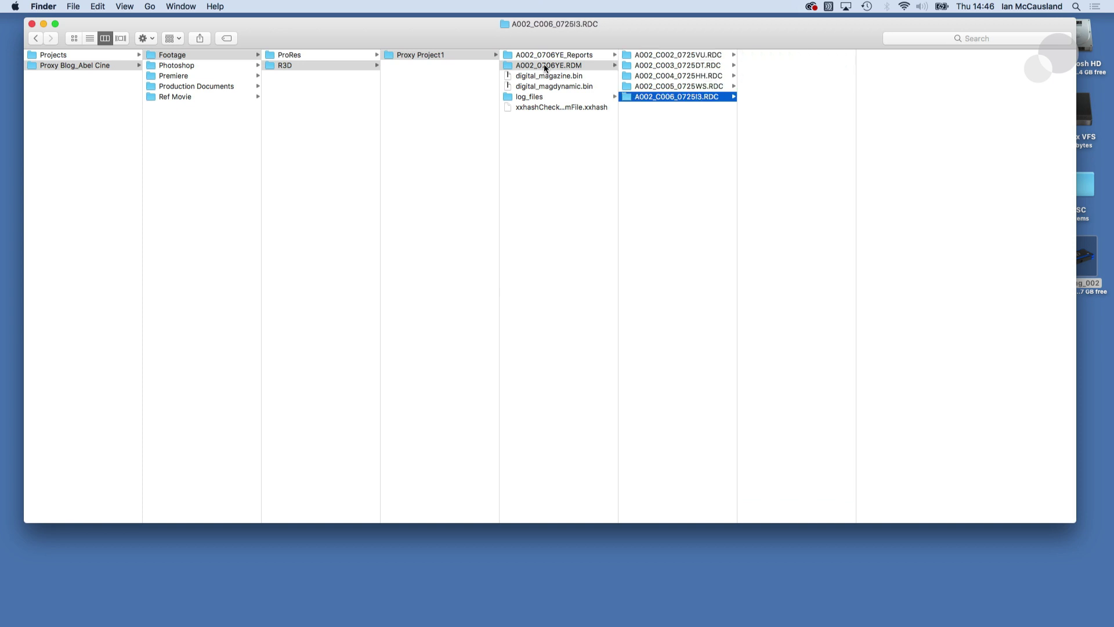
key(Up)
key(Up)
key(Up)
key(Up)
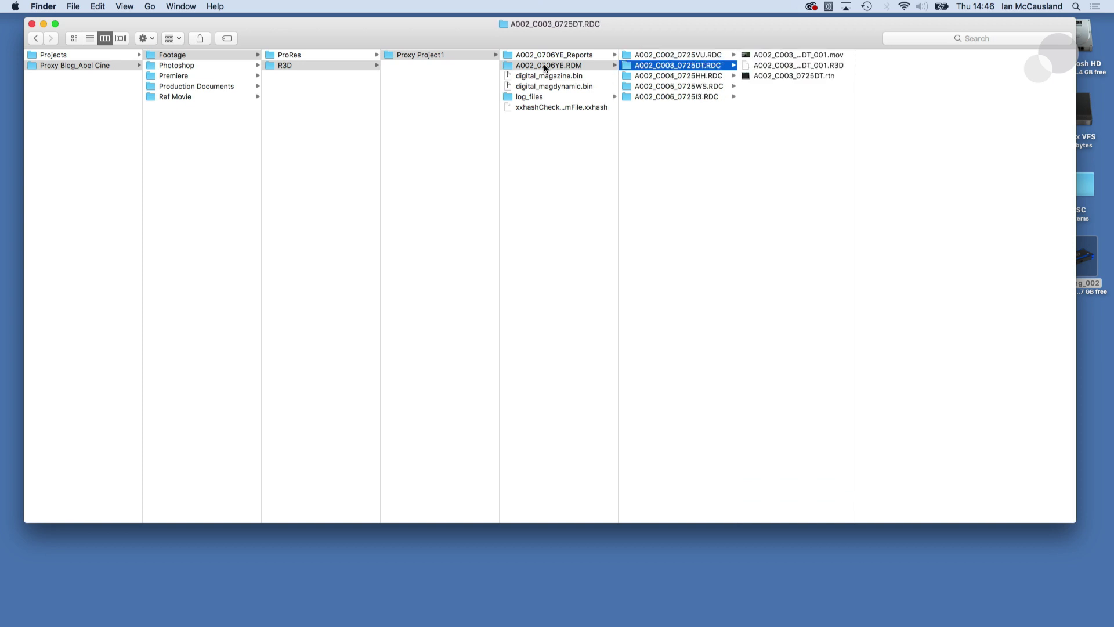
key(Right)
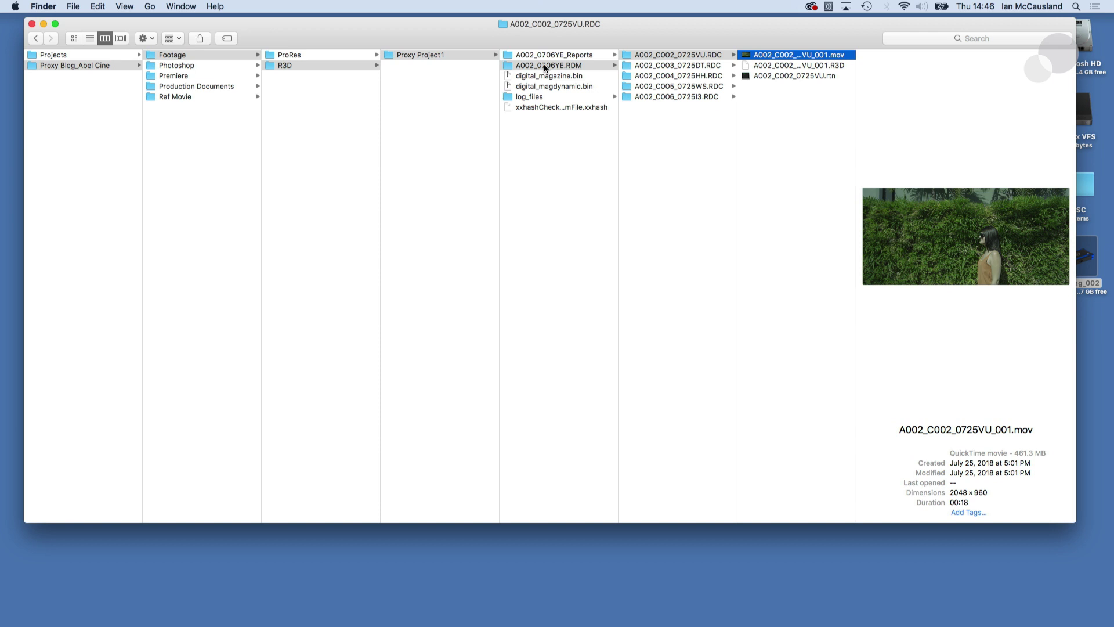
key(Down)
key(Down)
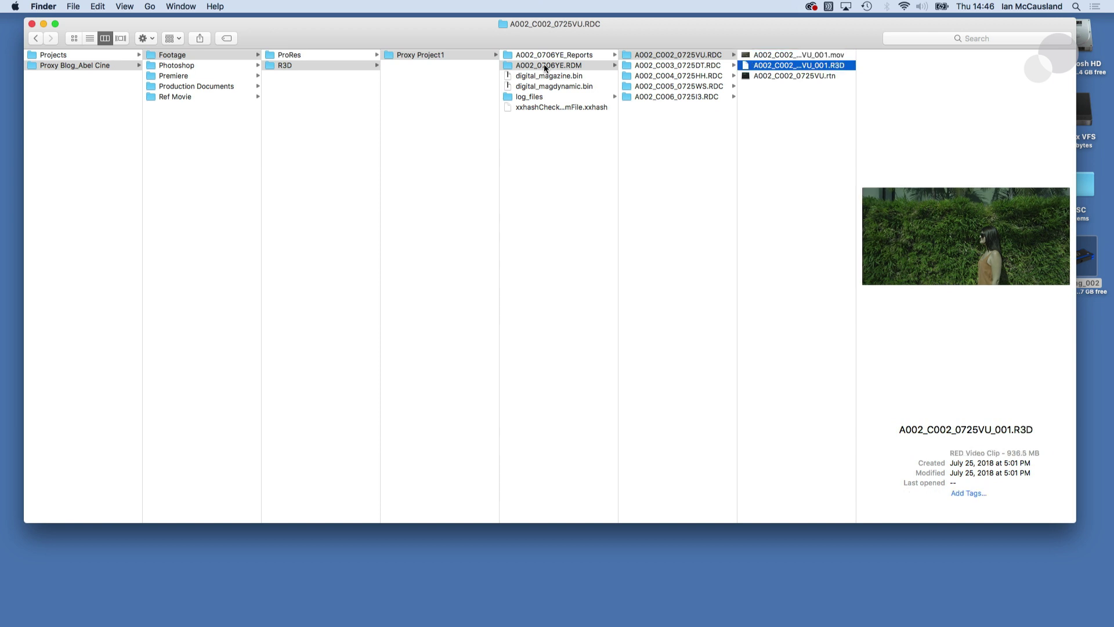
key(Up)
key(Up)
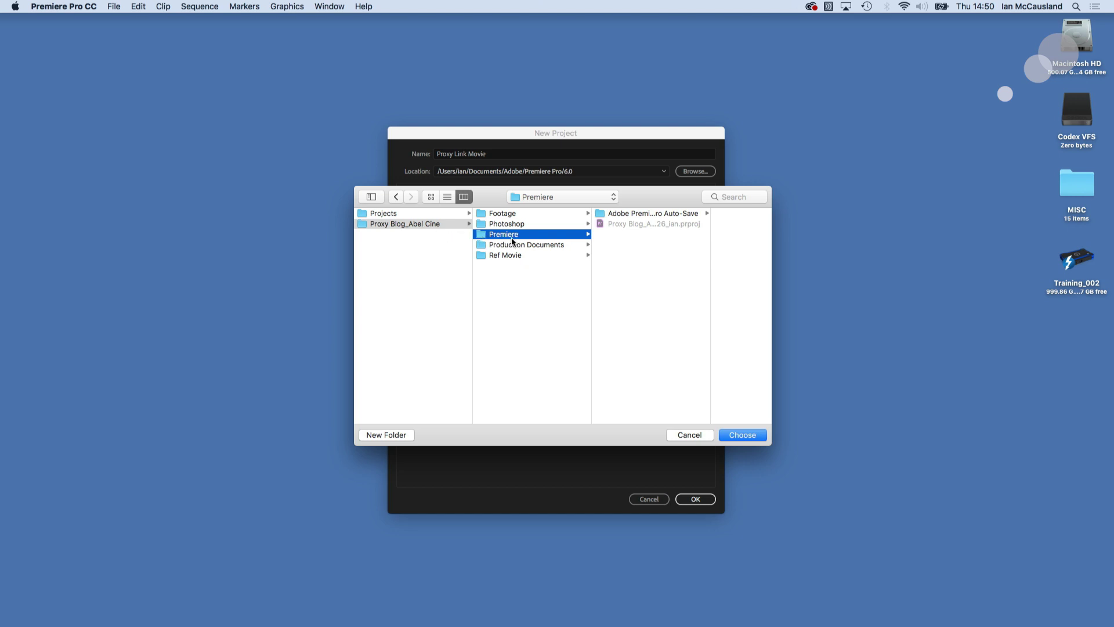
- Set the new Proxy Link Movie project's location to the Premiere folder
click(743, 435)
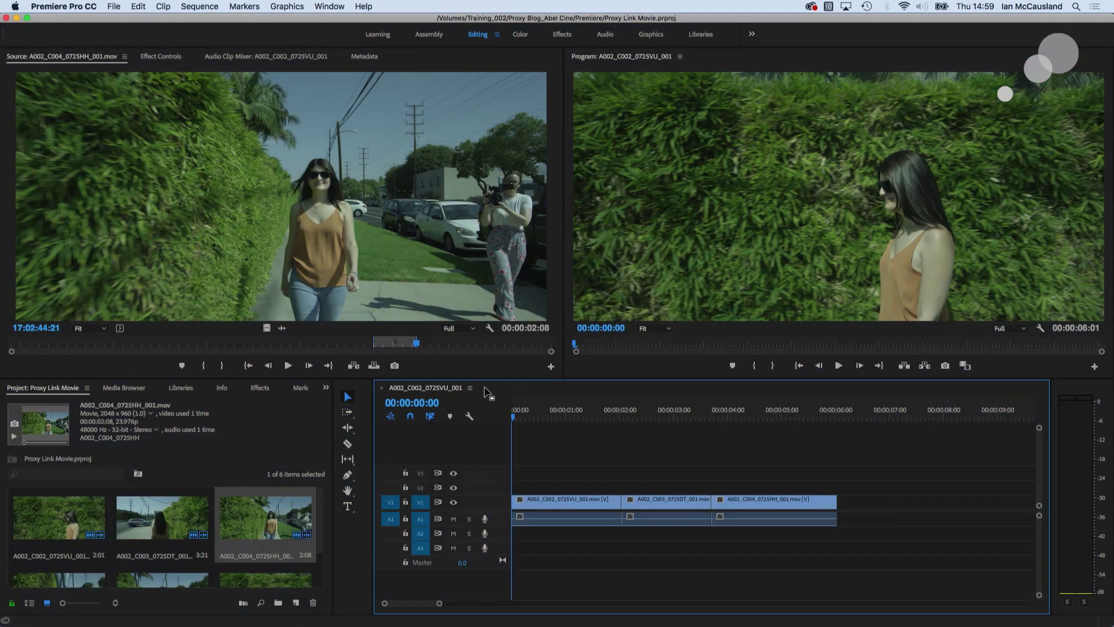
key(space)
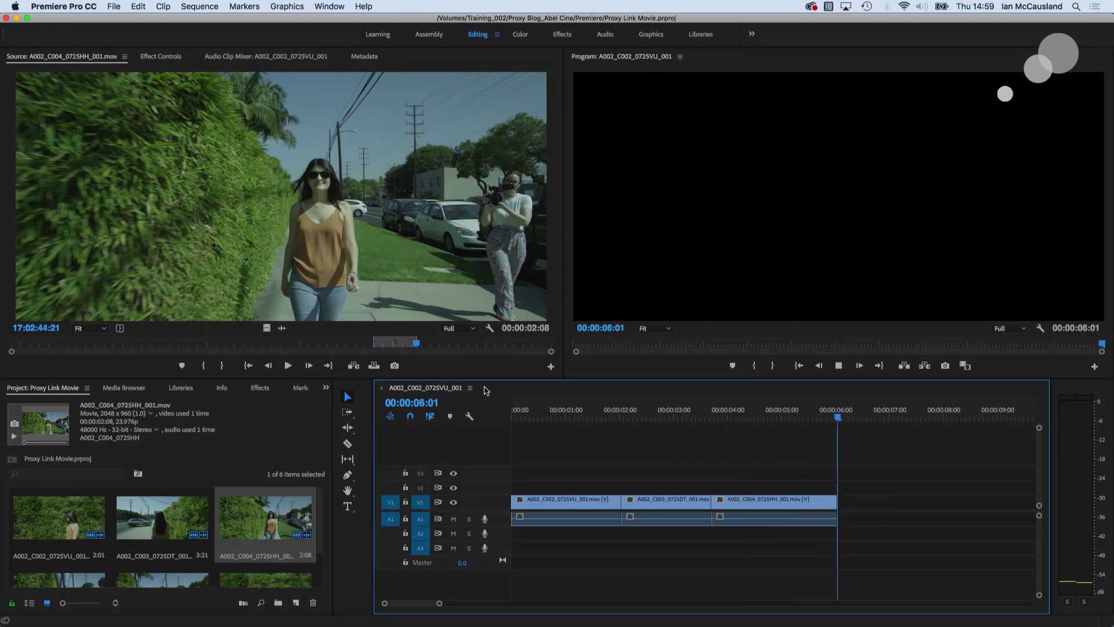
key(space)
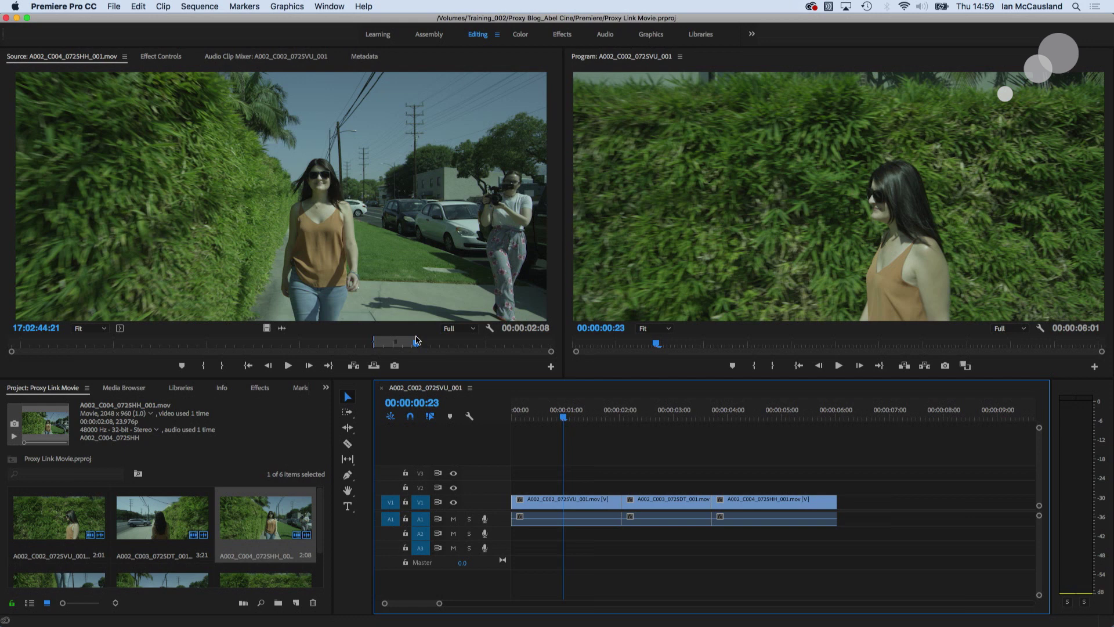
- Export the sequence as an EDL titled 'Proxy Movie' into the Premiere folder
click(114, 7)
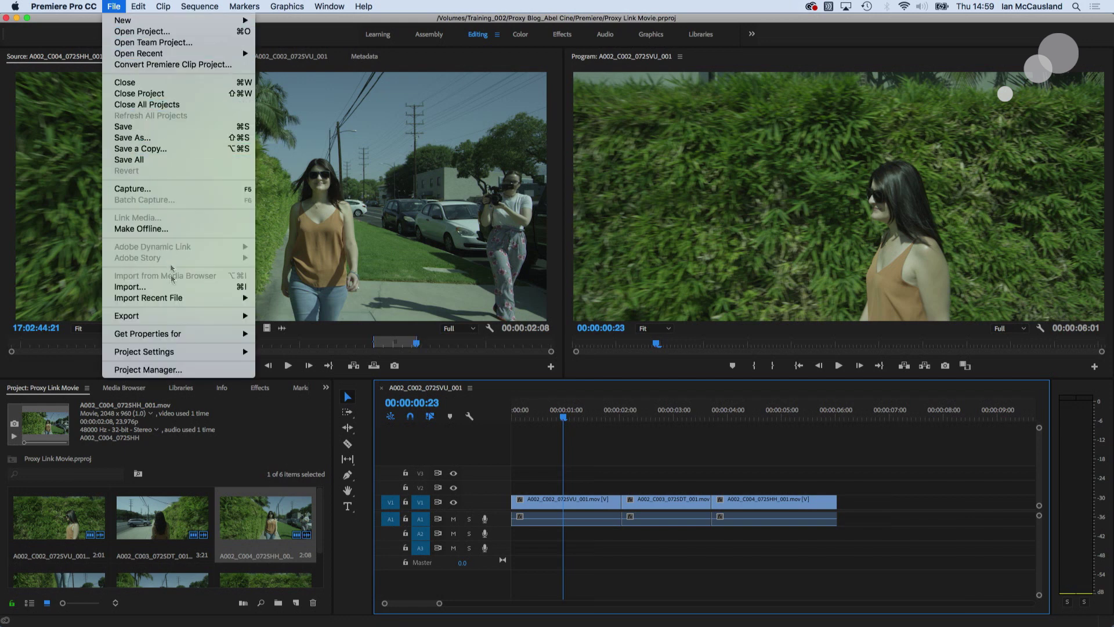
mouse_move(174, 315)
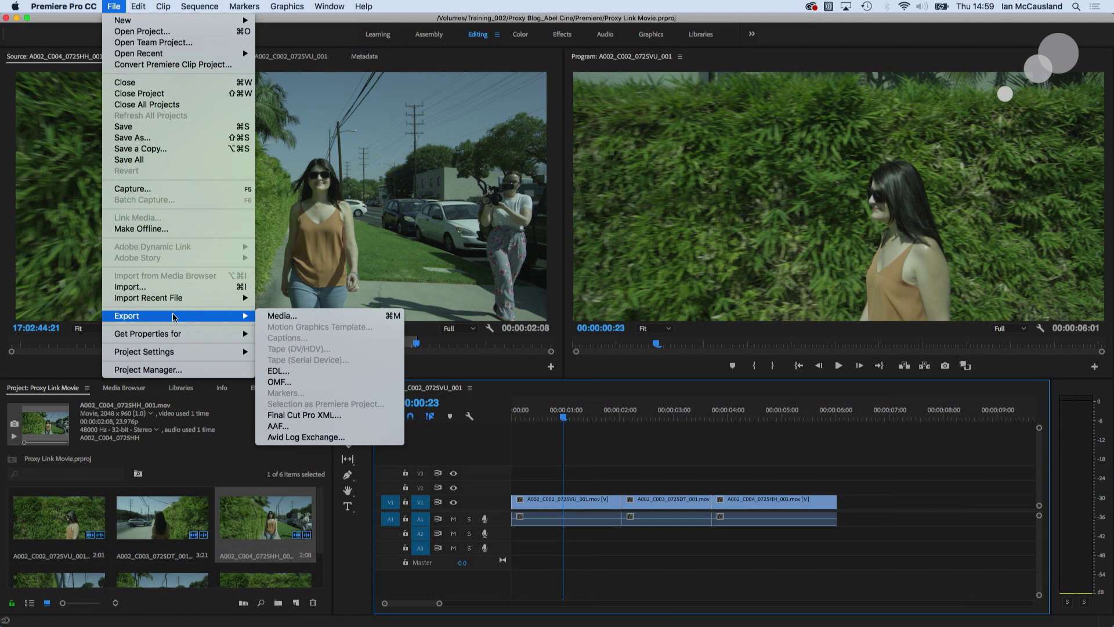
click(297, 371)
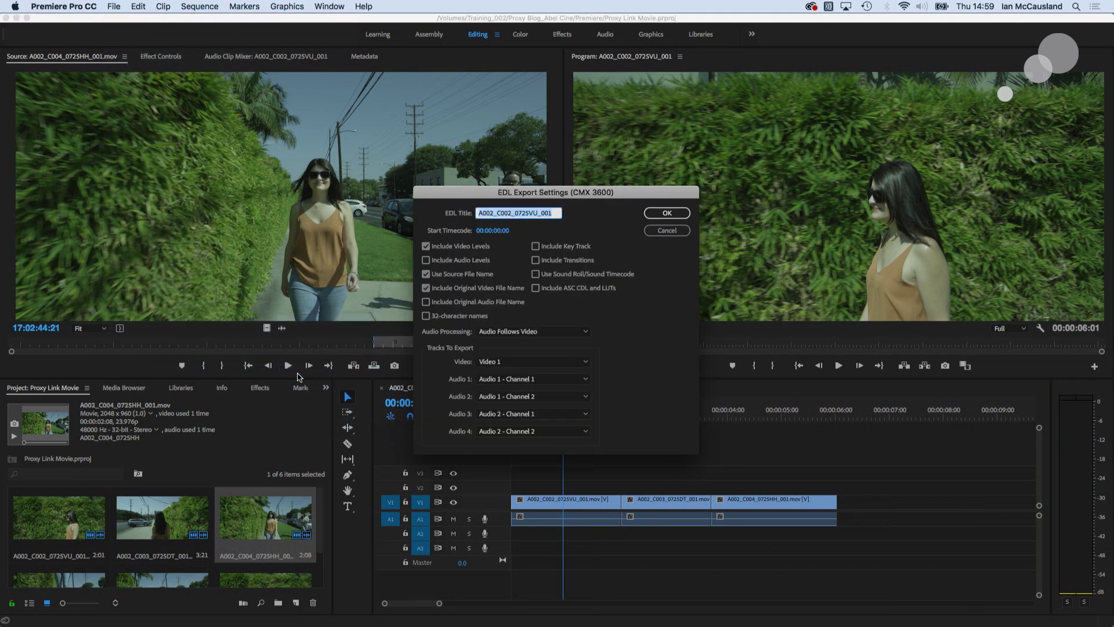
text(Proxy)
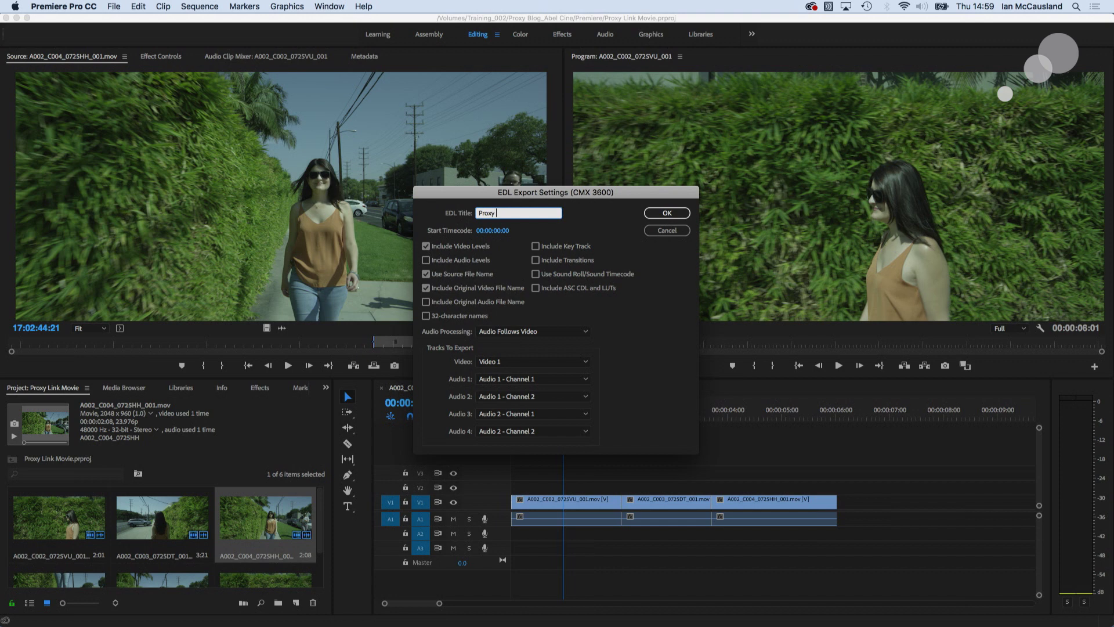
text(Movie)
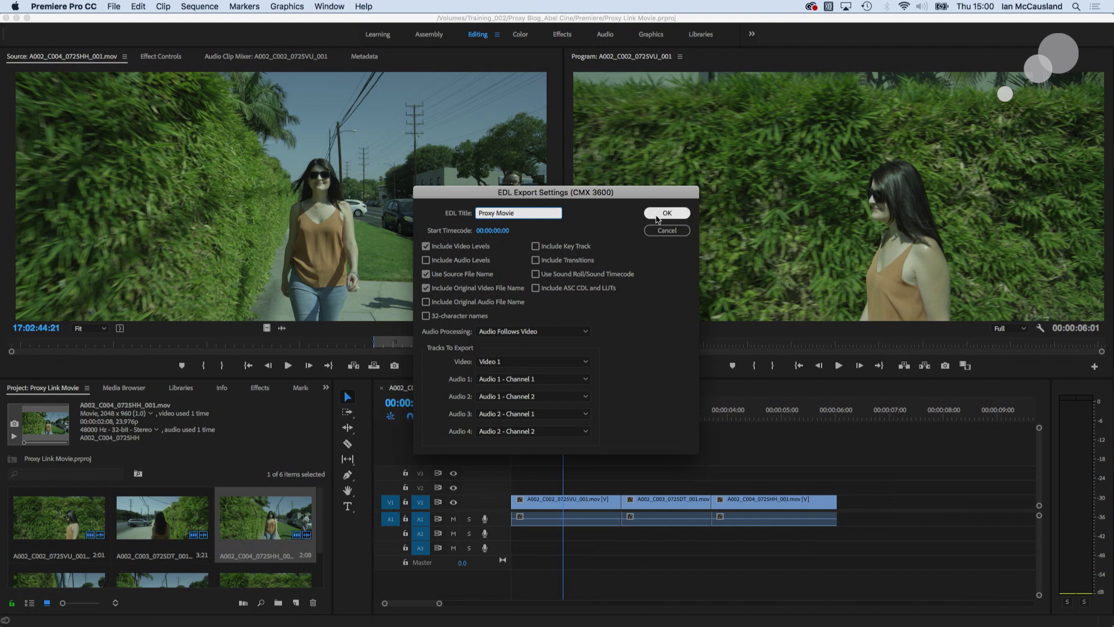
click(666, 213)
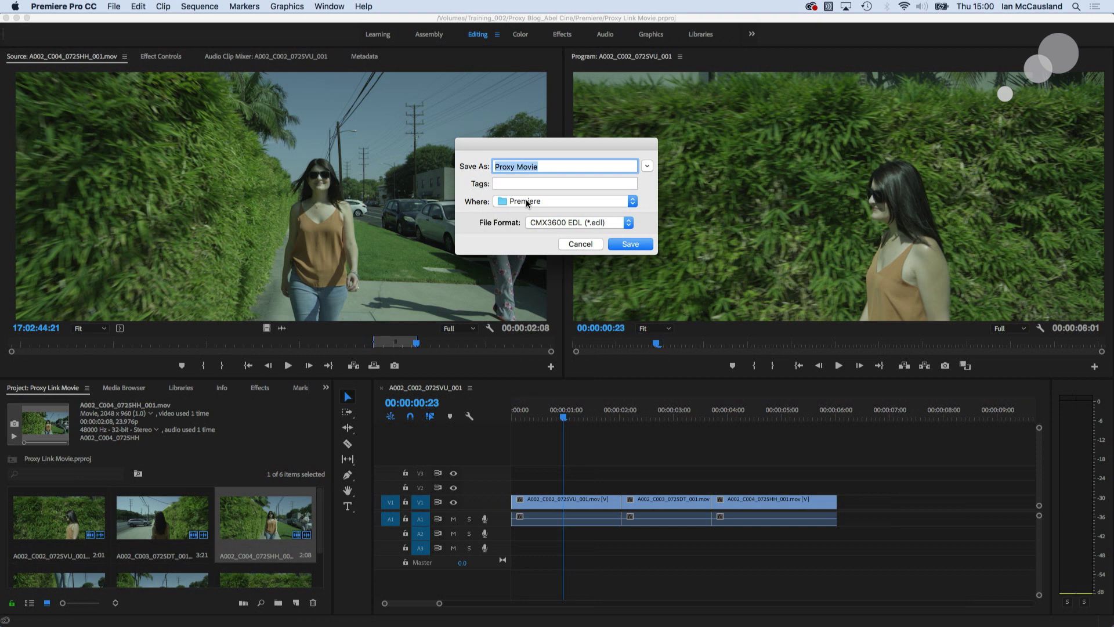
click(624, 244)
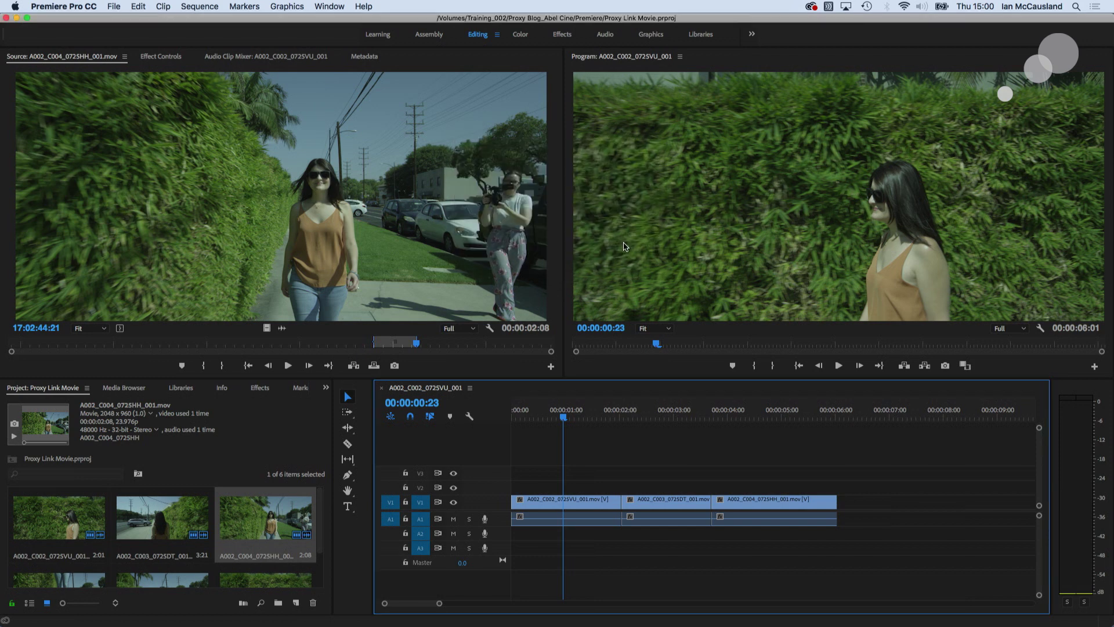
- Confirm Proxy Movie.edl is in the Premiere folder, then return to Premiere Pro
key(super+h)
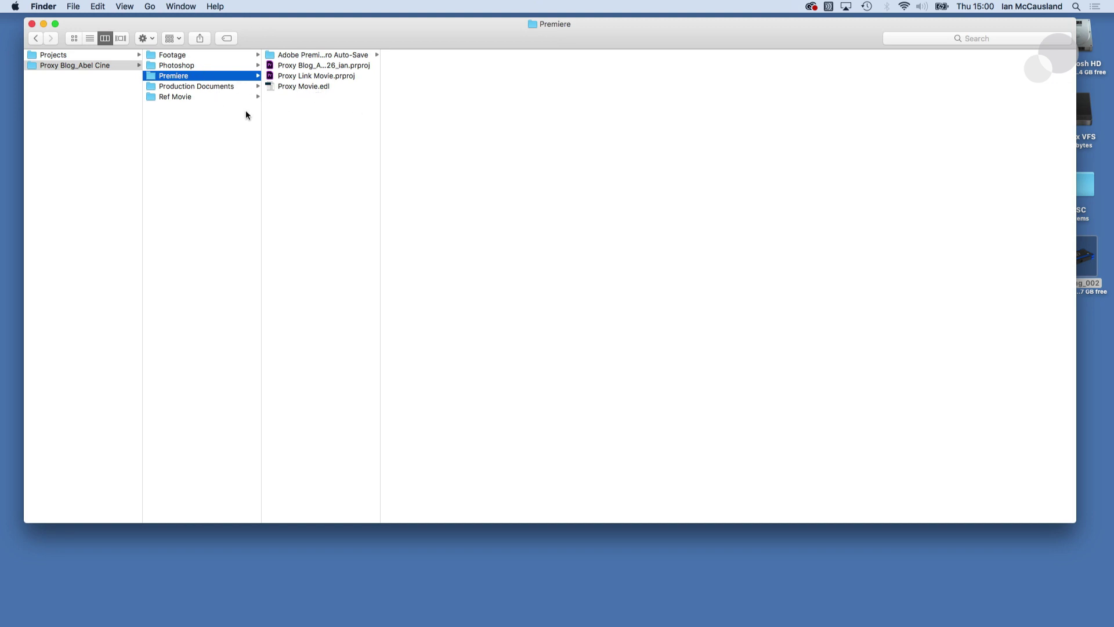
mouse_move(661, 624)
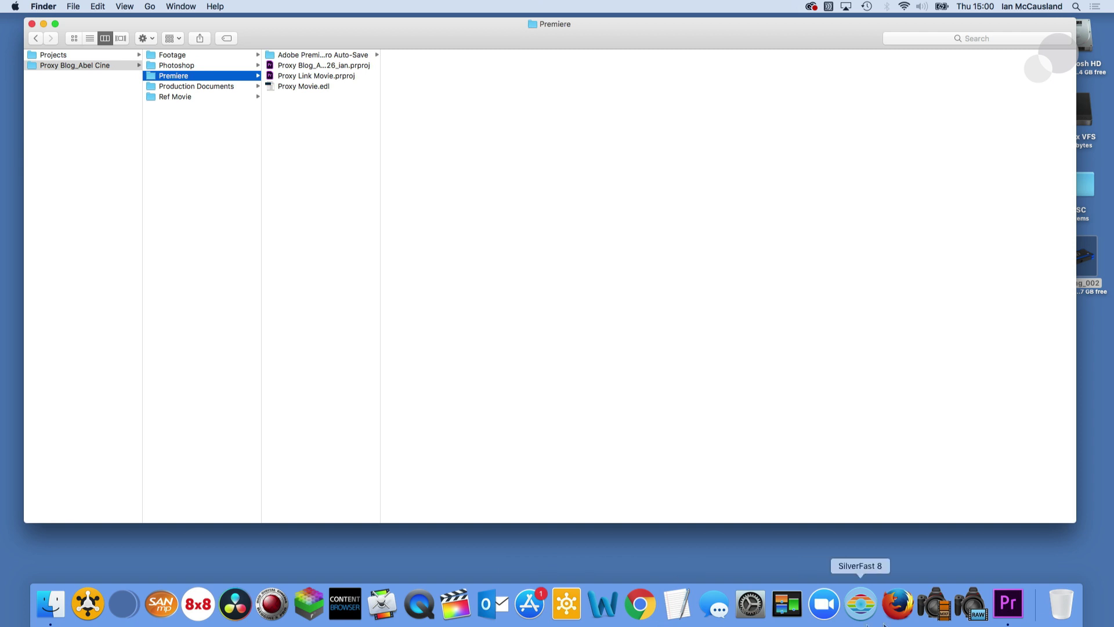
click(1008, 606)
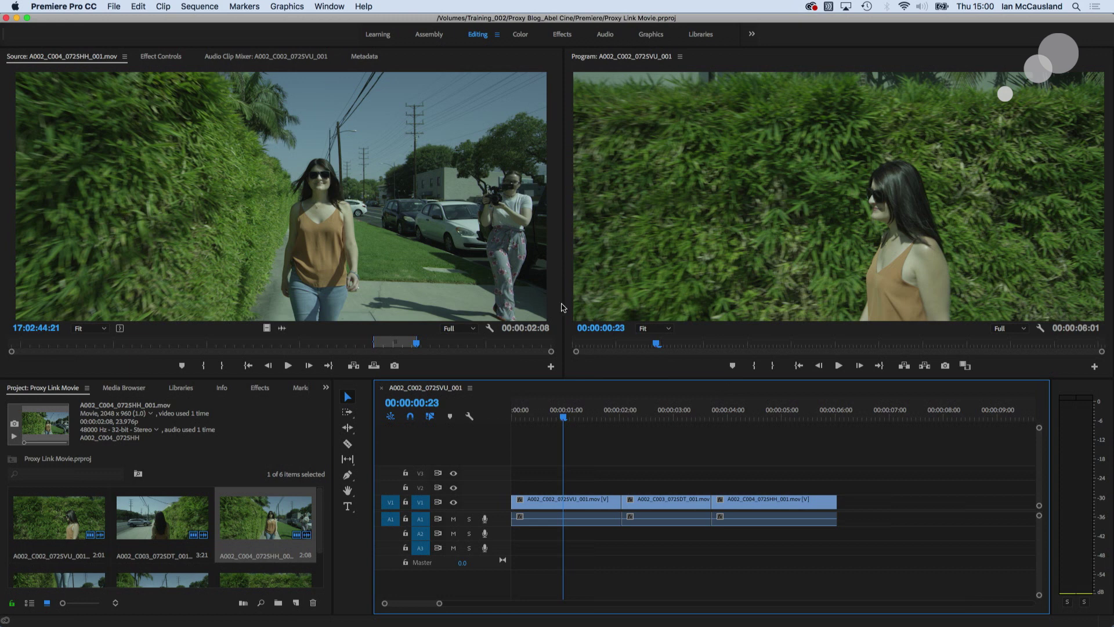
- Open the sequence's Export Settings dialog from File > Export > Media
click(116, 8)
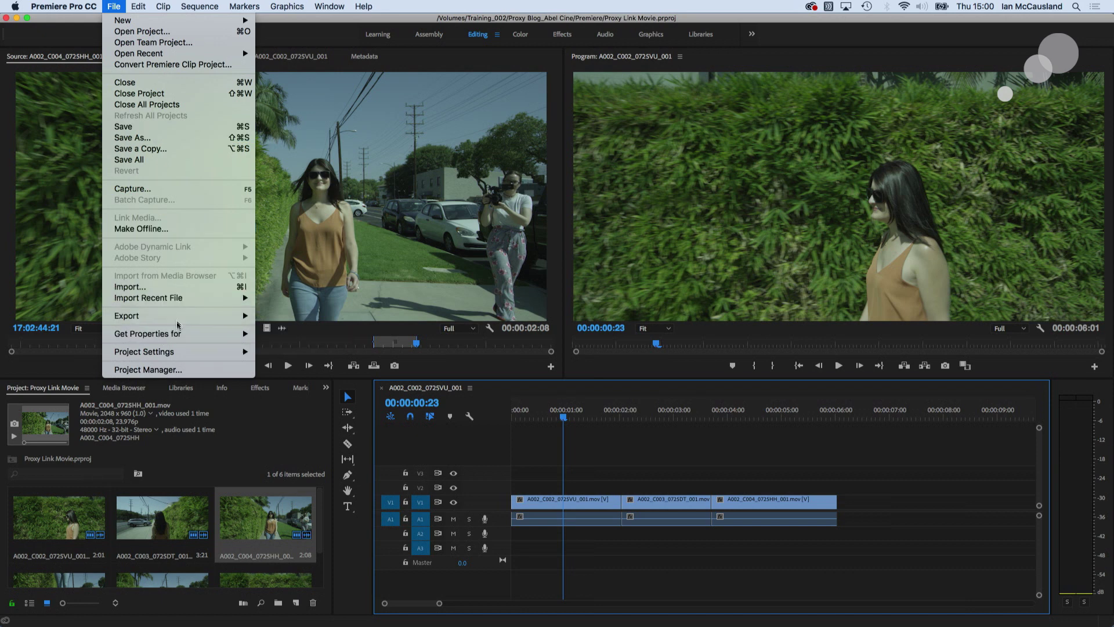
mouse_move(177, 317)
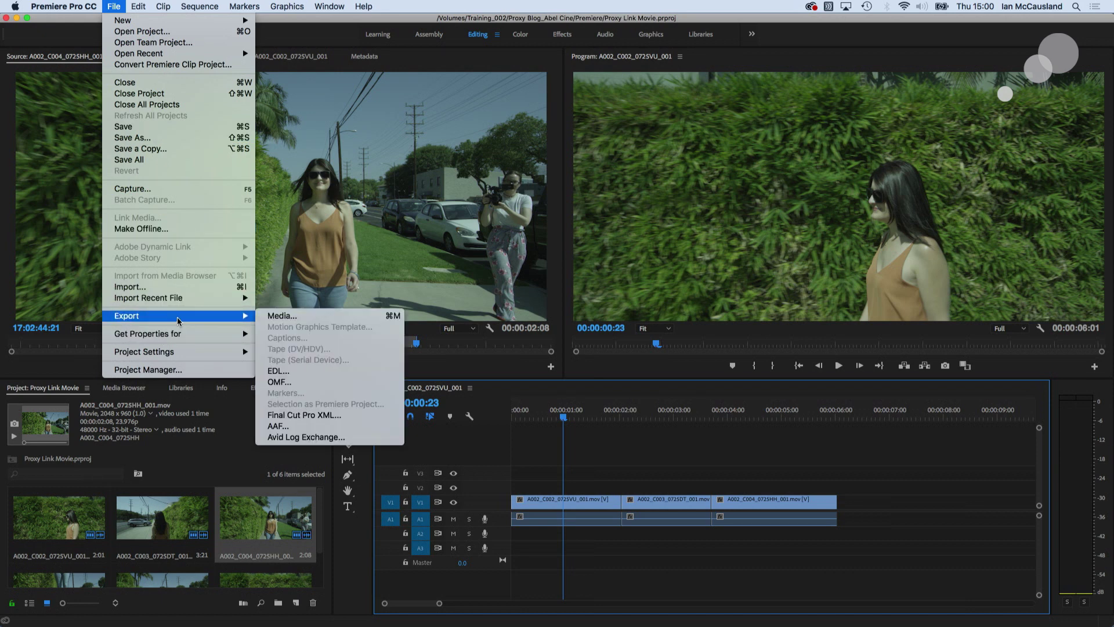
click(268, 317)
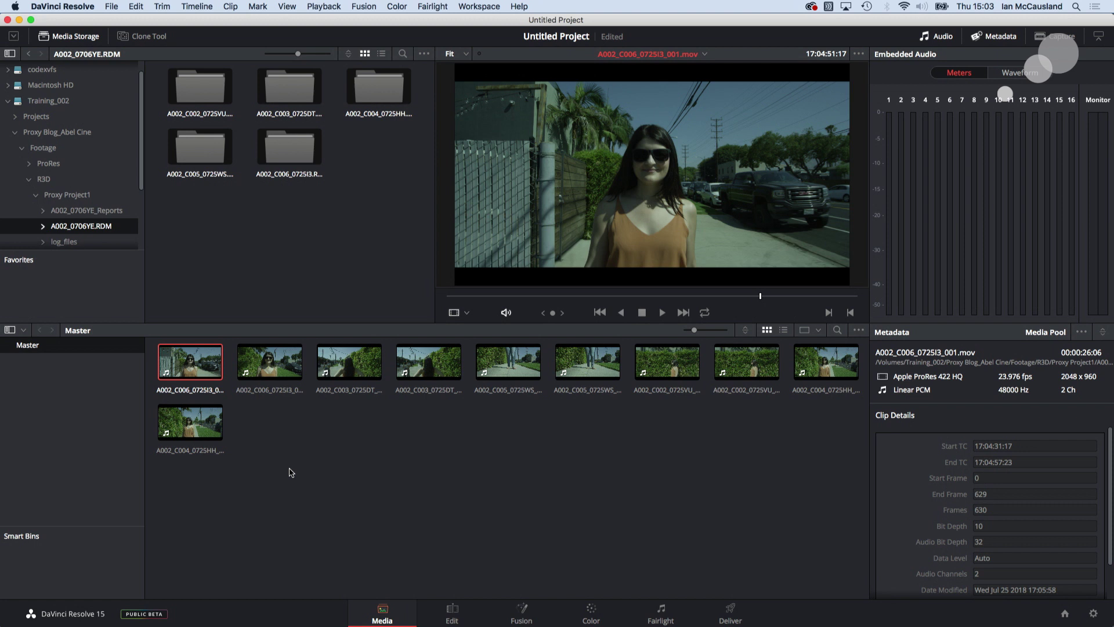
click(210, 372)
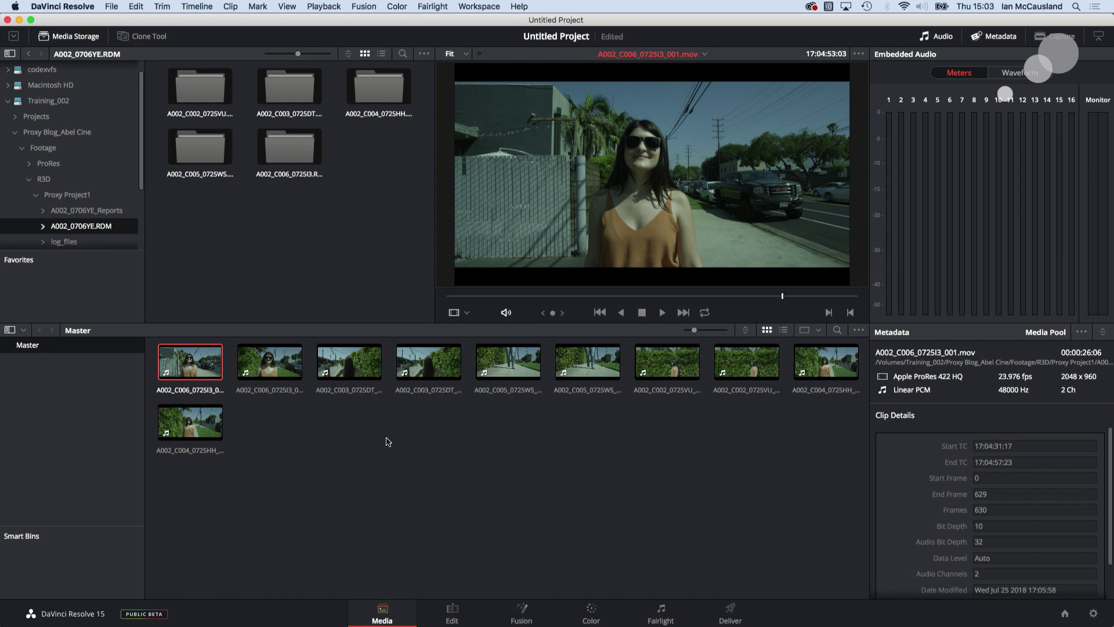
key(Right)
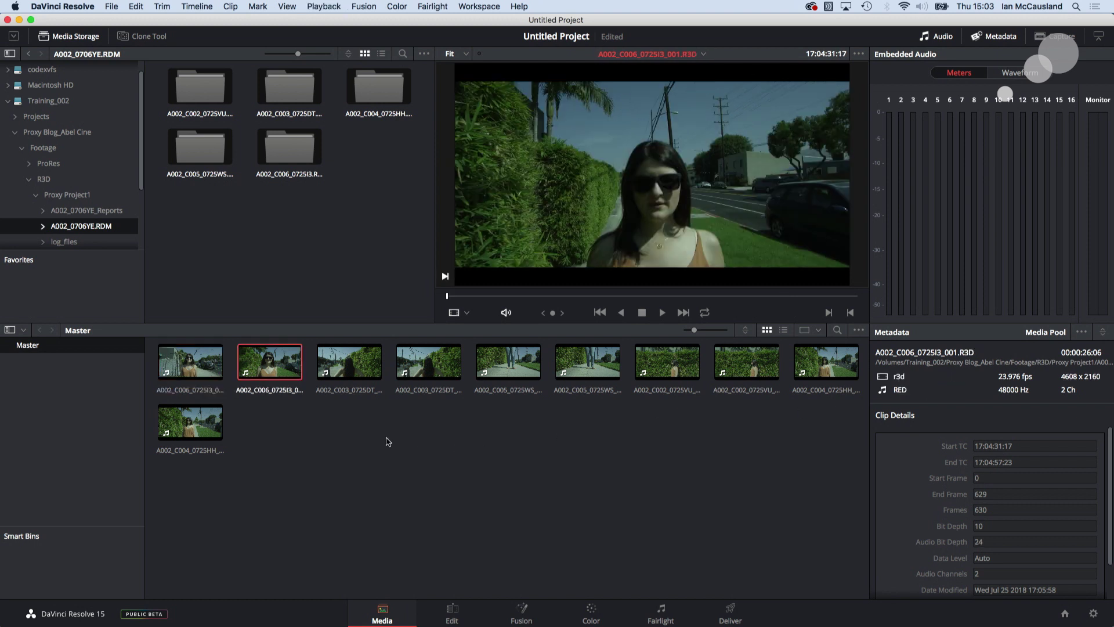
key(Left)
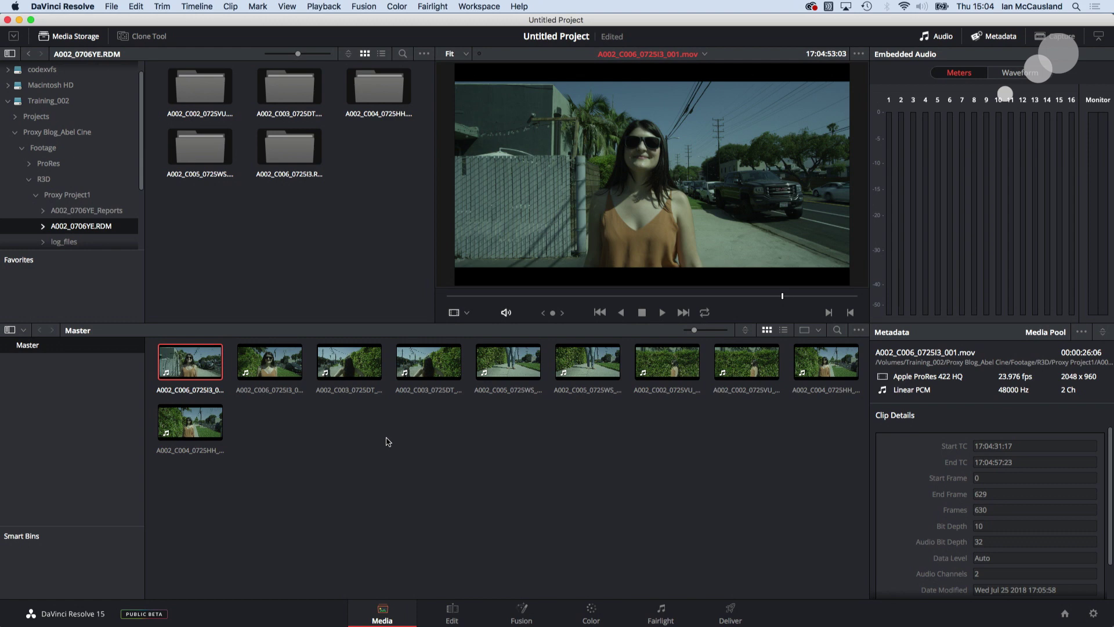
key(Right)
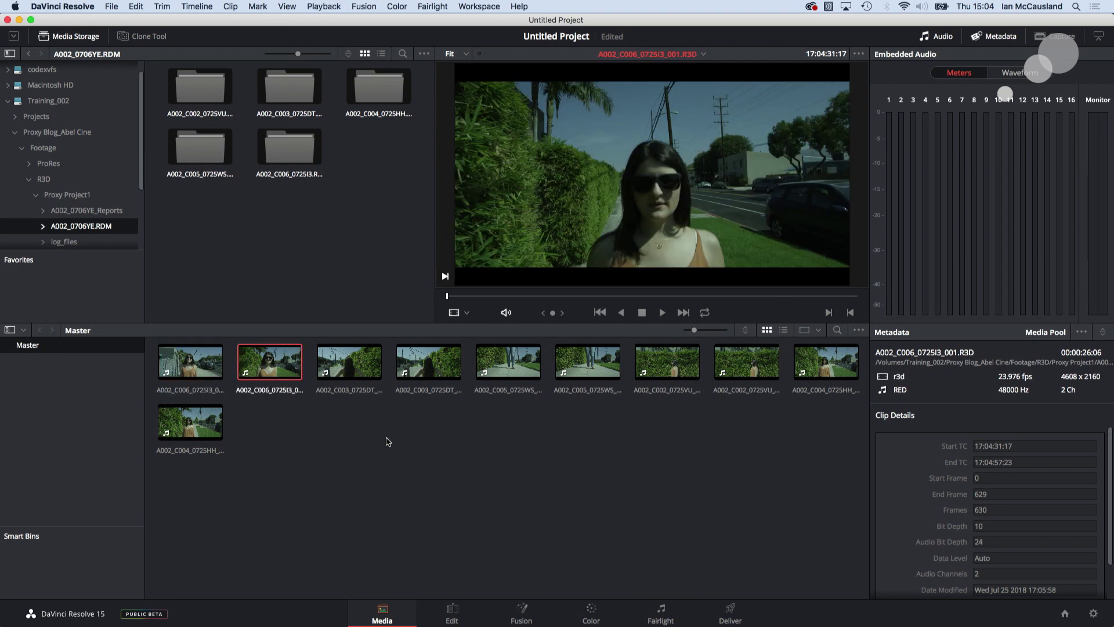
key(Right)
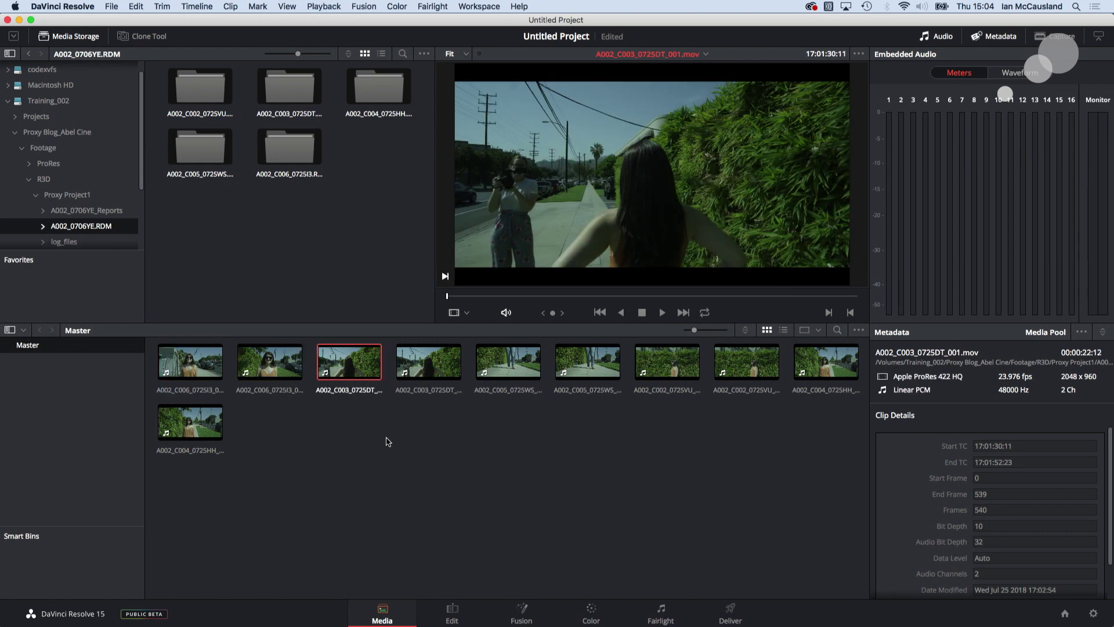
key(Right)
key(Right)
key(Right)
key(Right)
key(Right)
key(Right)
key(Right)
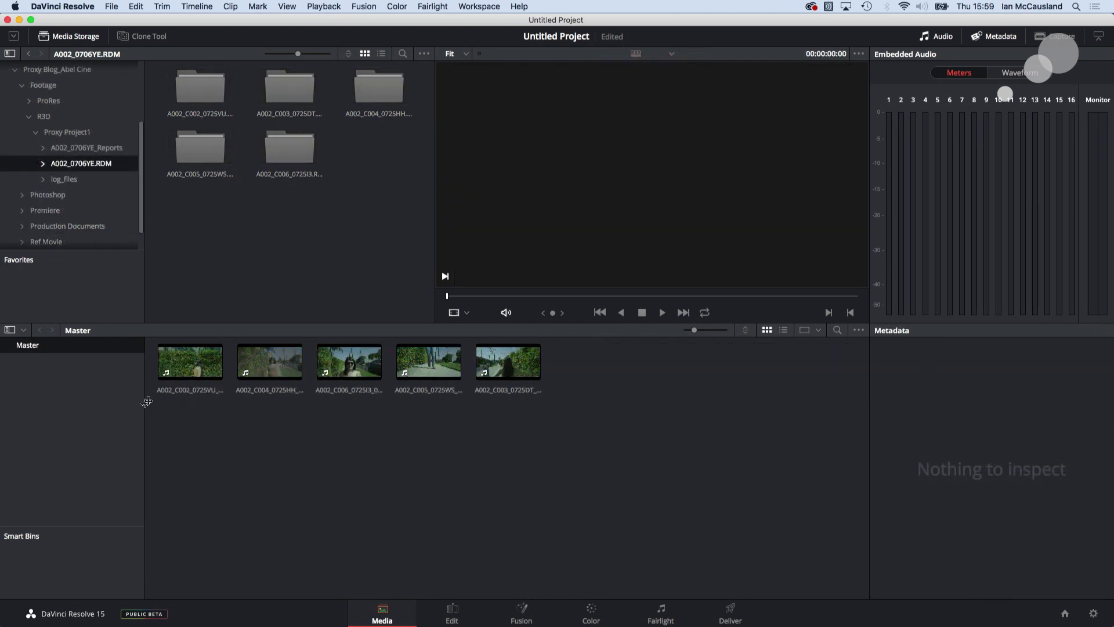
- Review the five remaining R3D clips' details, such as C002 at 4608 × 2160, then deselect
click(173, 370)
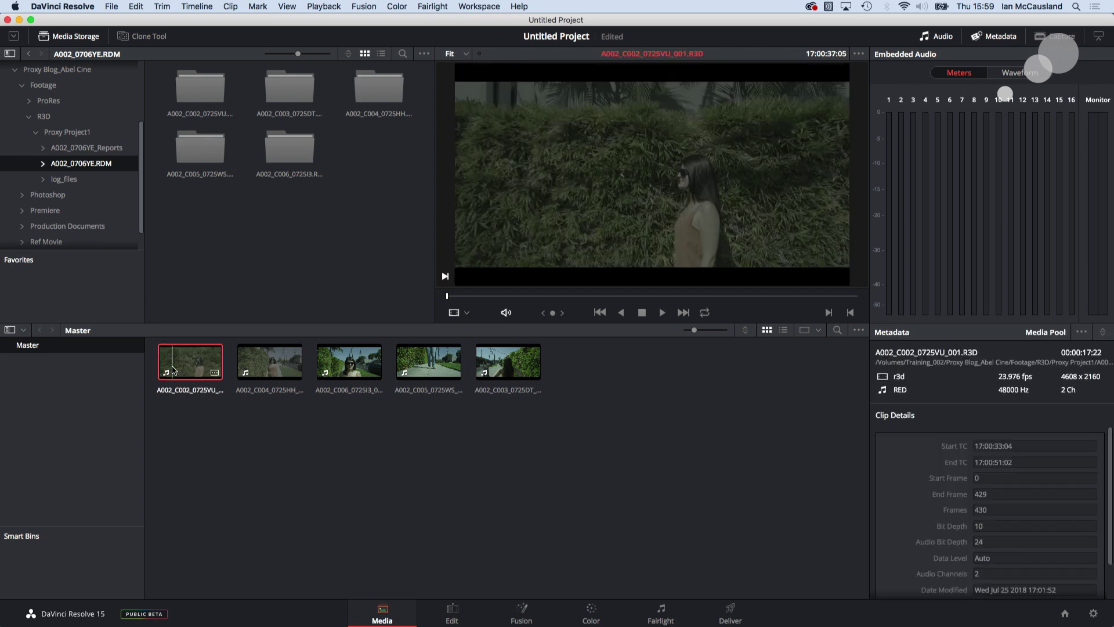
key(Right)
key(Right)
key(Right)
key(Right)
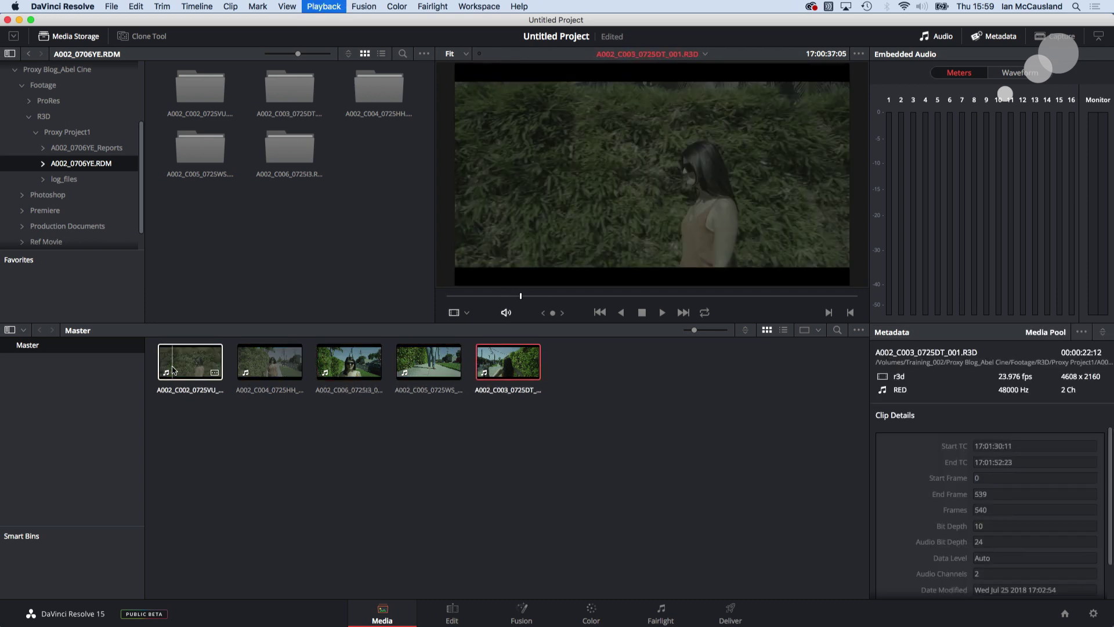
click(176, 451)
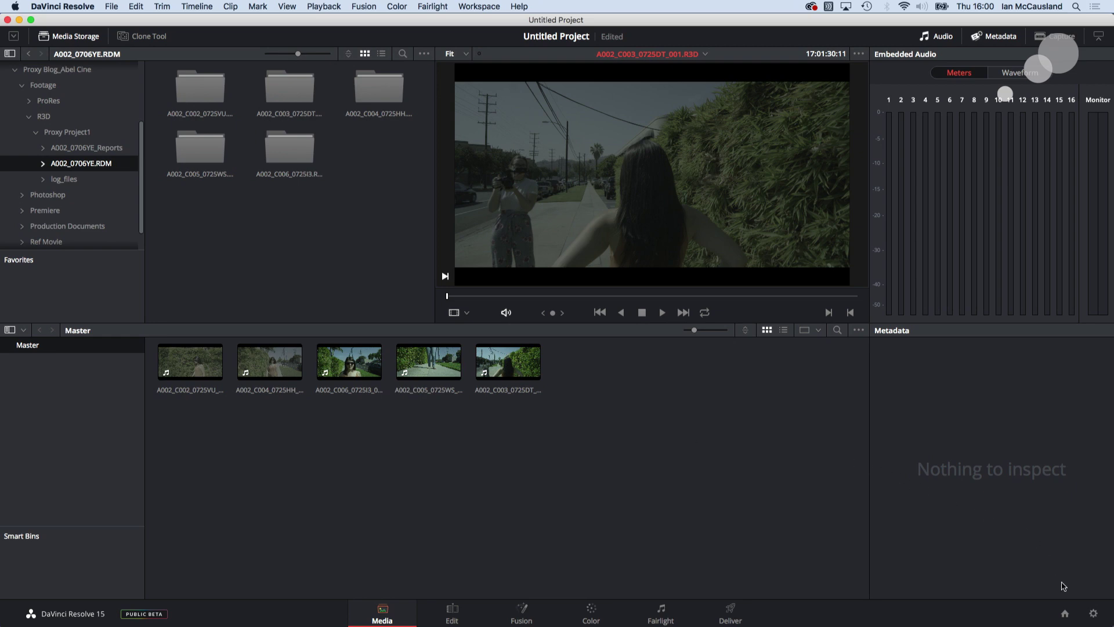
- Change the project's Camera RAW color science to IPP2 and save the settings
click(1093, 613)
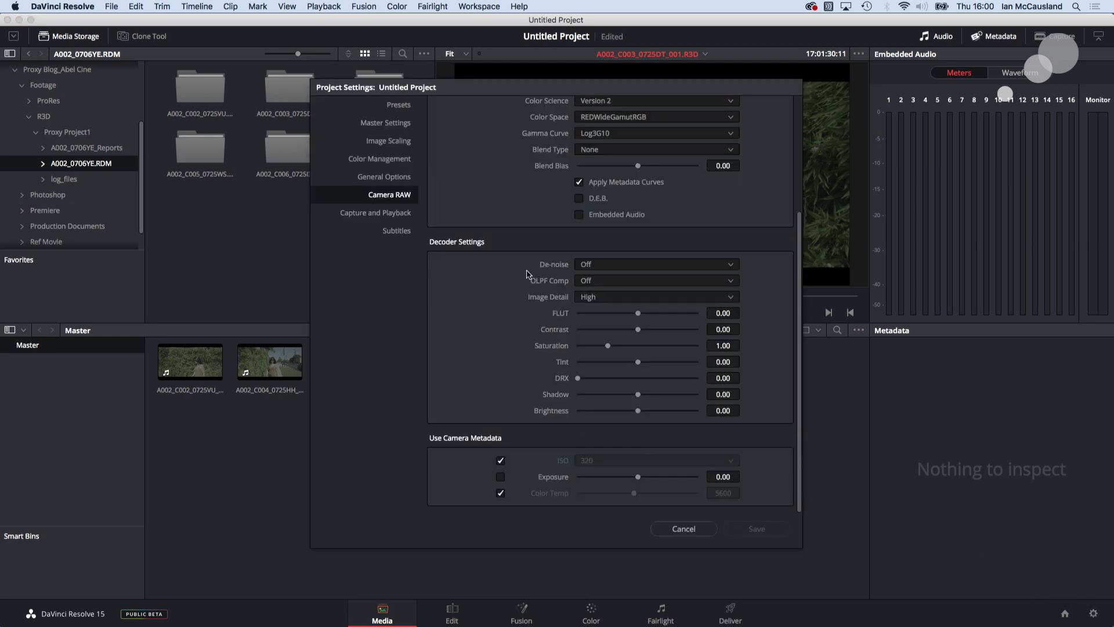
scroll(527, 270, up, 5)
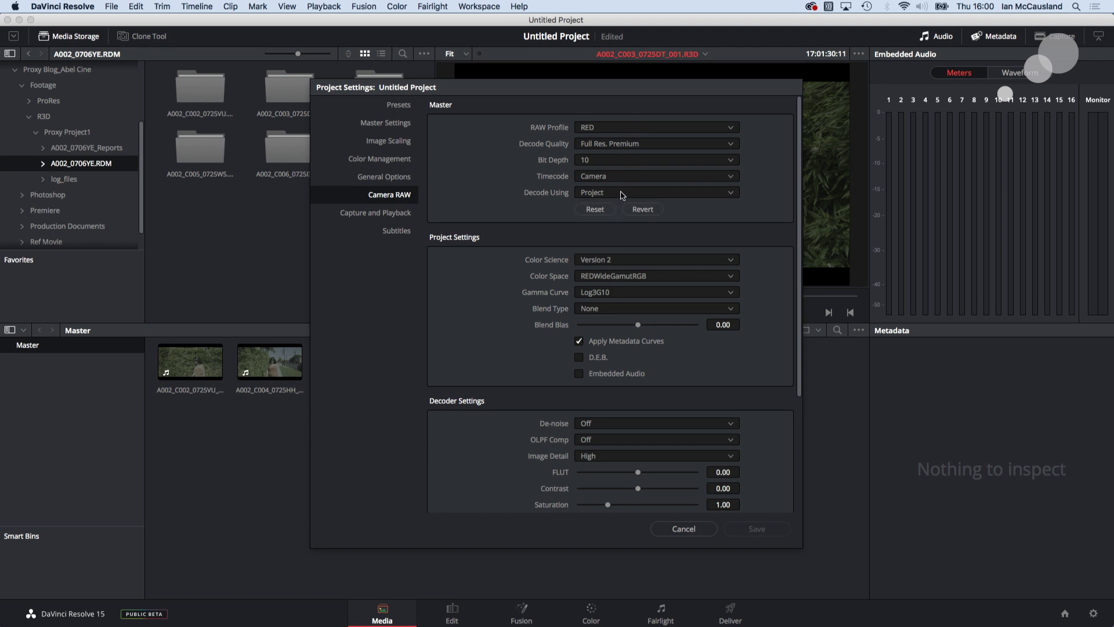
click(618, 262)
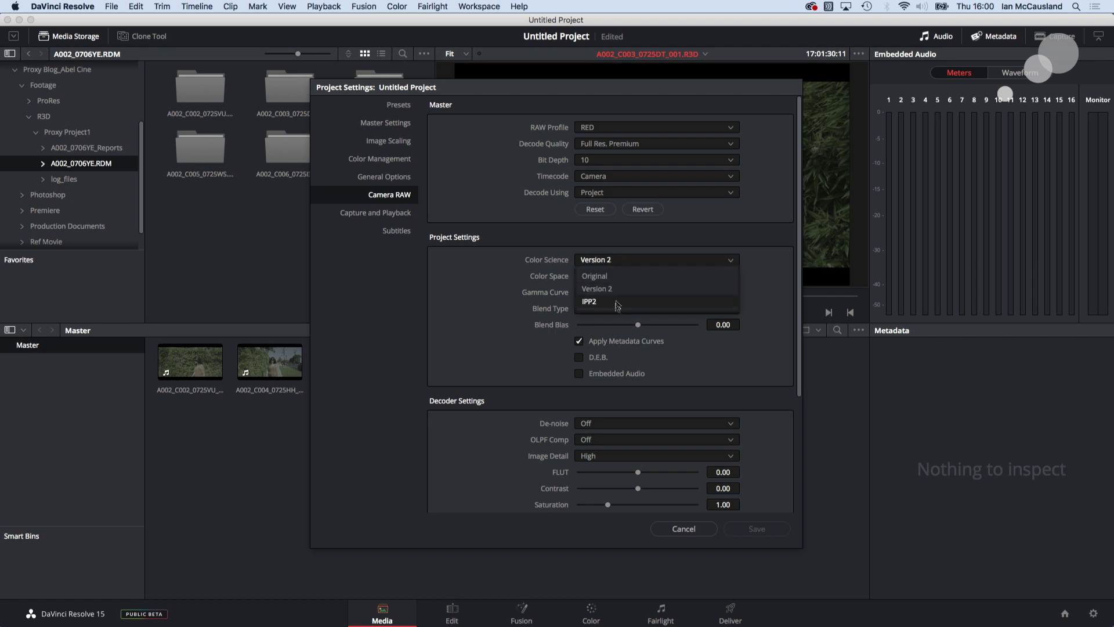
click(616, 302)
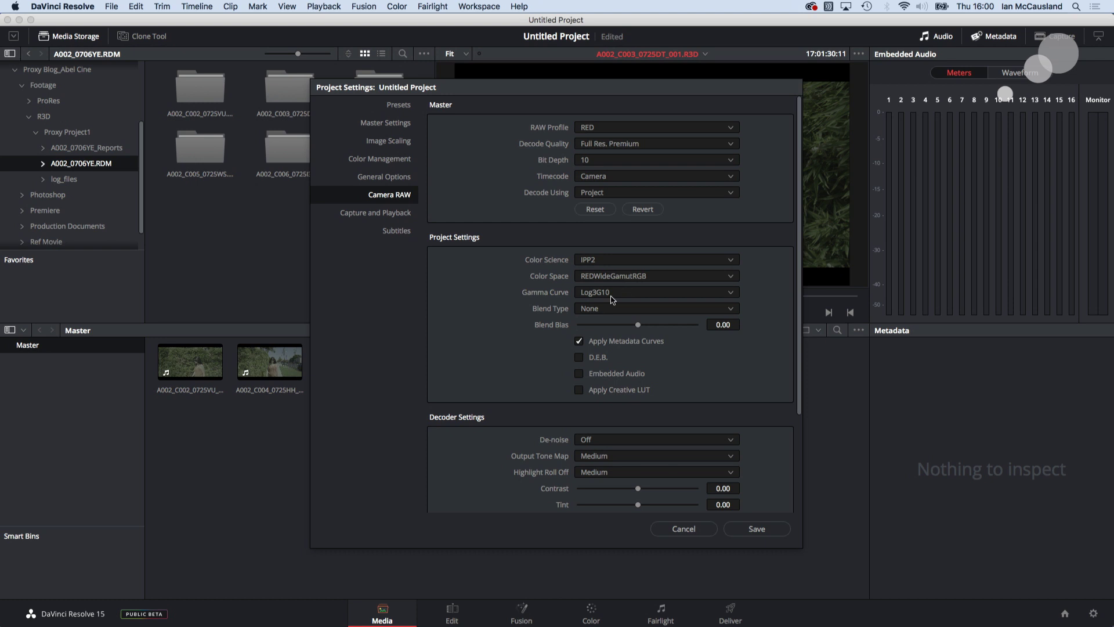
scroll(619, 467, down, 3)
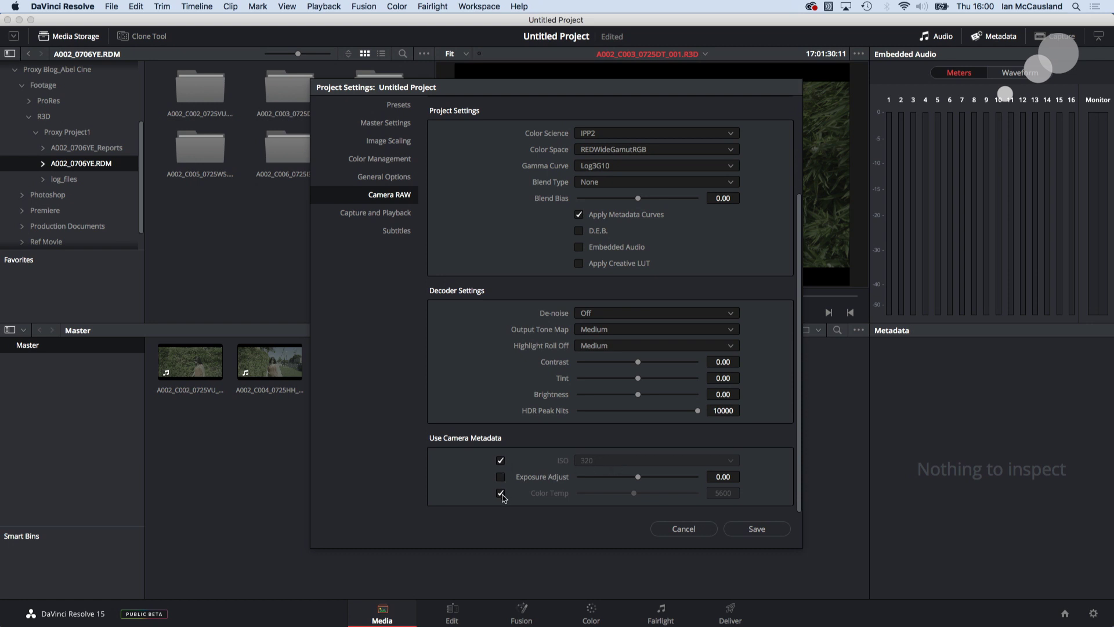
click(754, 530)
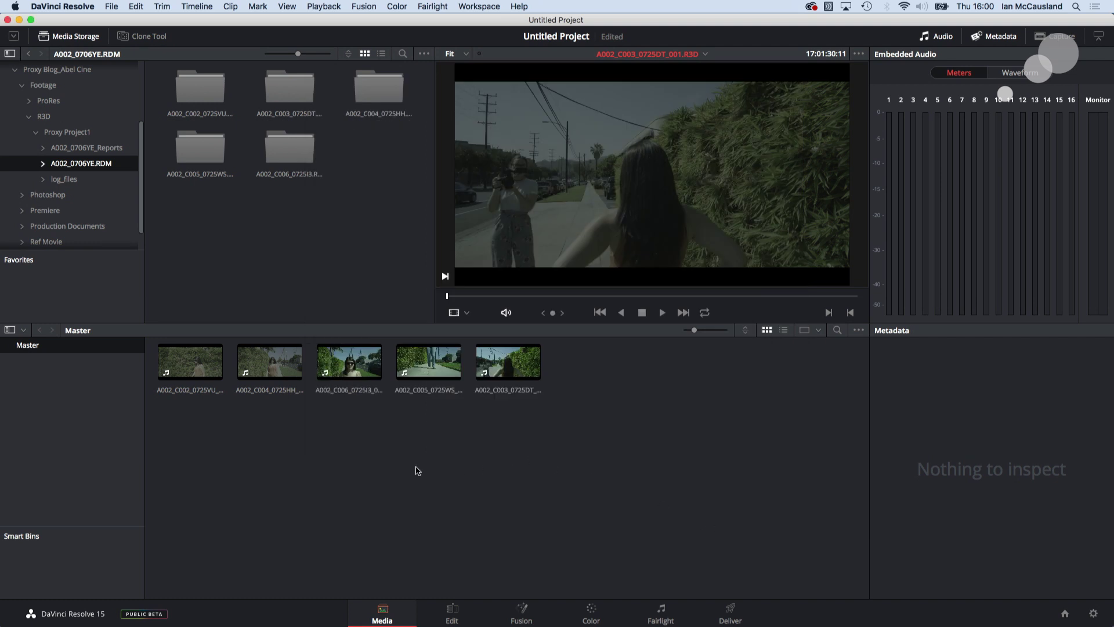
click(348, 384)
click(428, 362)
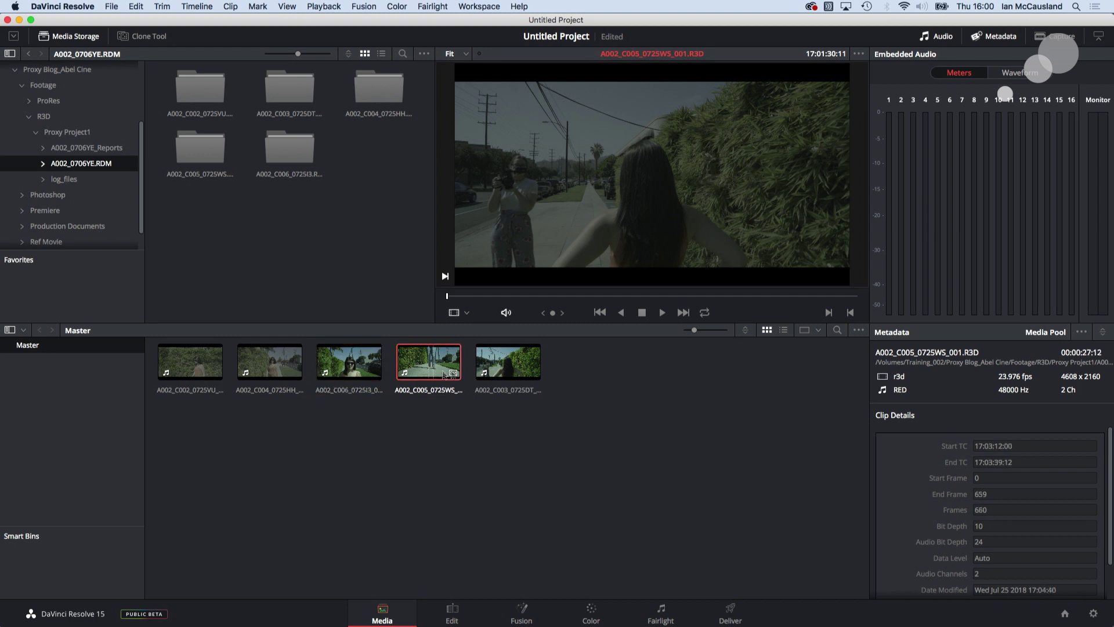
click(507, 362)
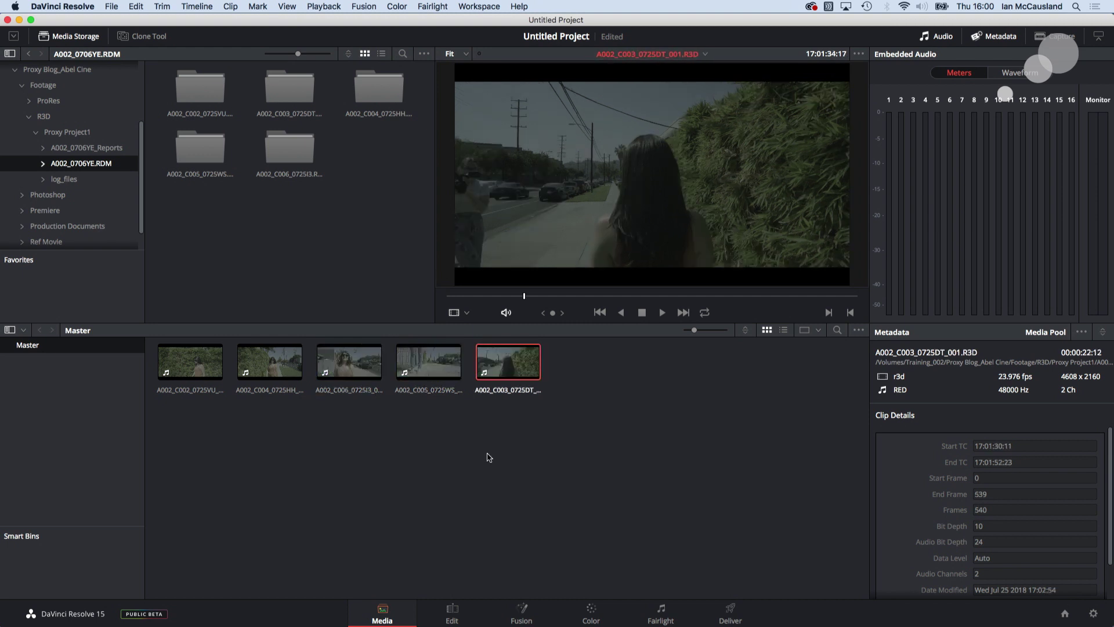
click(480, 477)
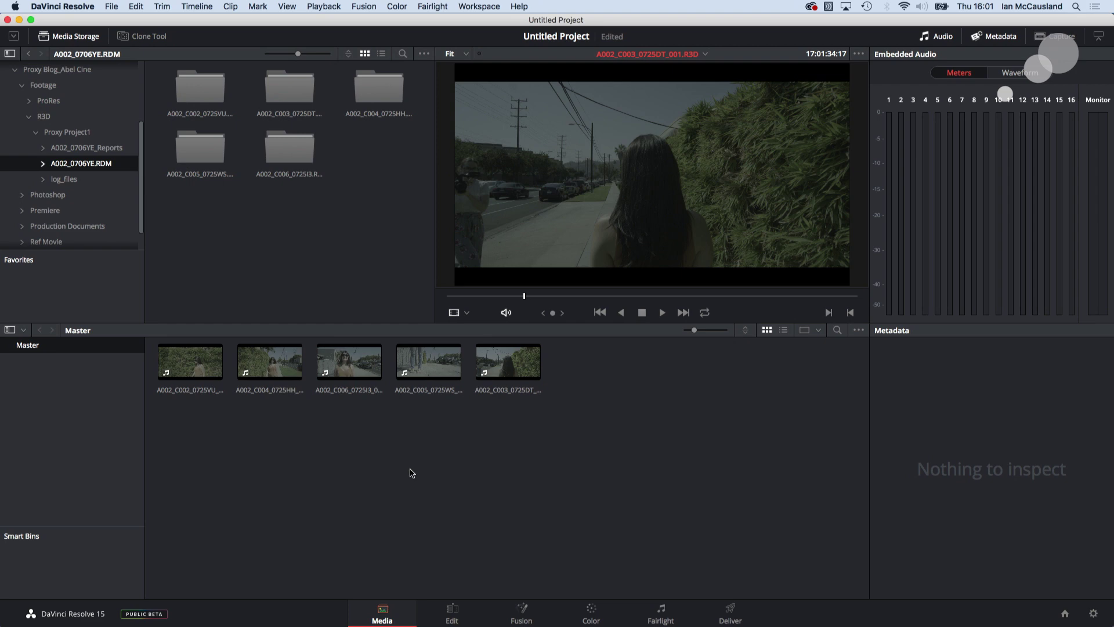
- On the Edit page, start an EDL timeline import and select Premiere/Proxy Movie.edl
click(452, 611)
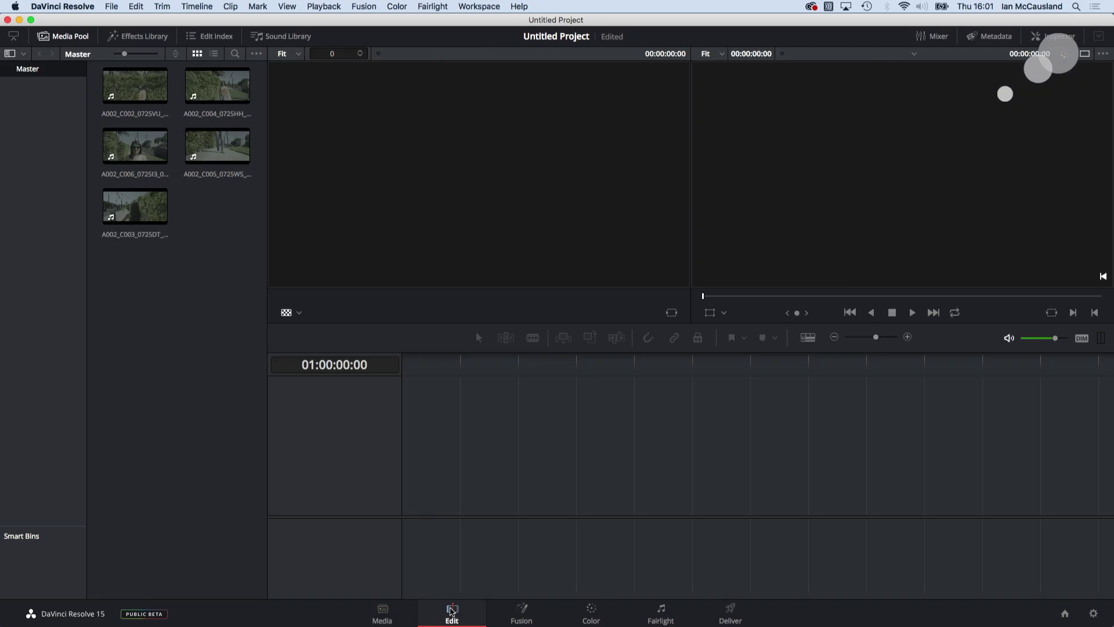
click(111, 6)
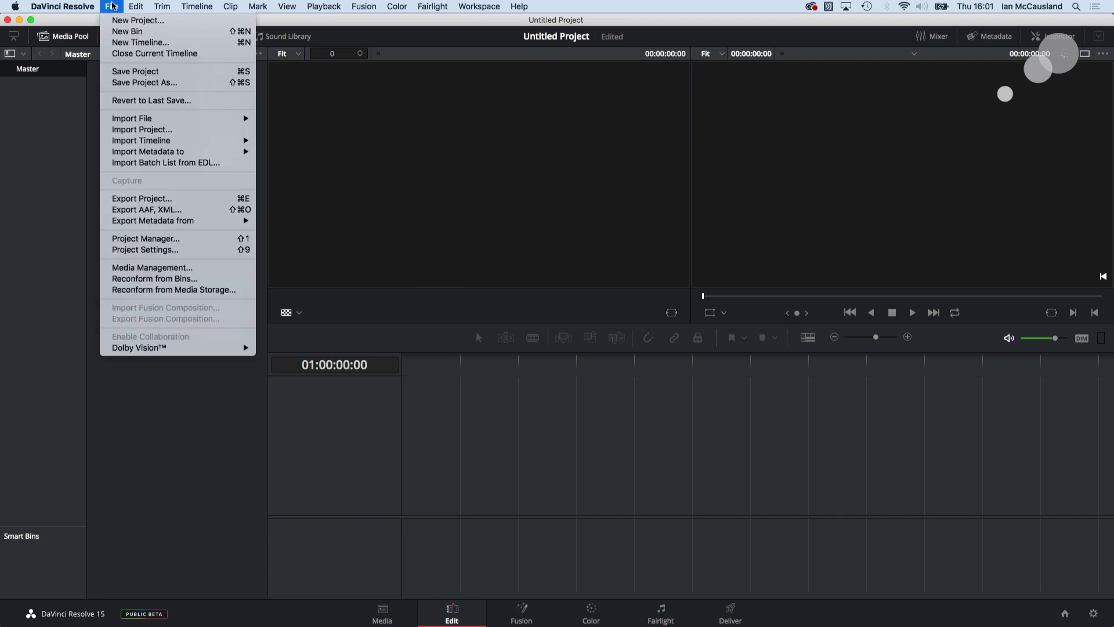
mouse_move(137, 142)
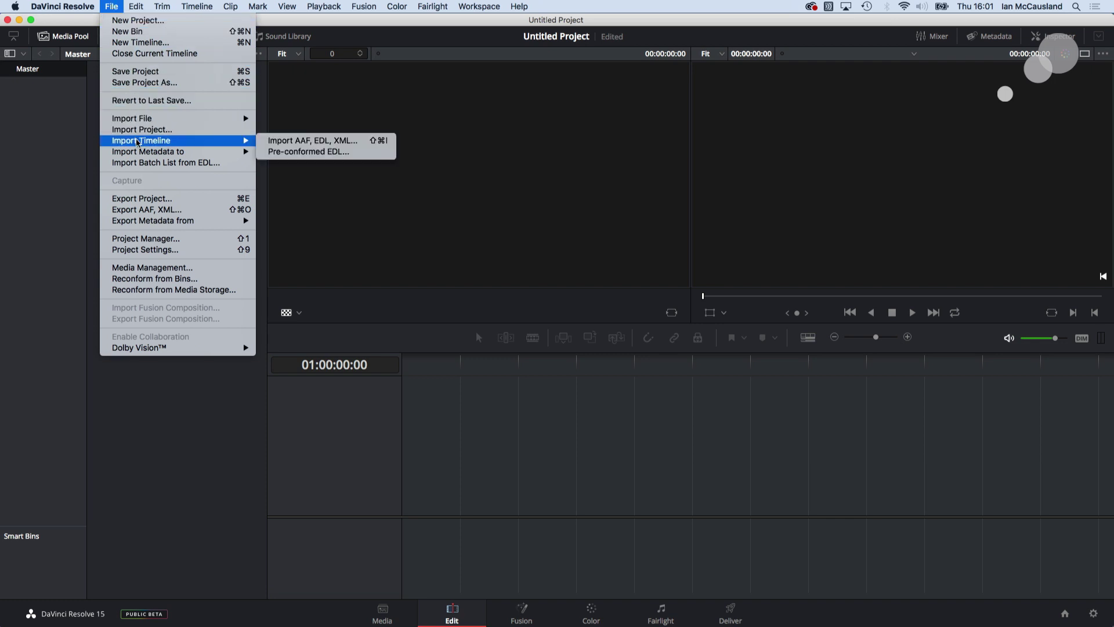
click(321, 145)
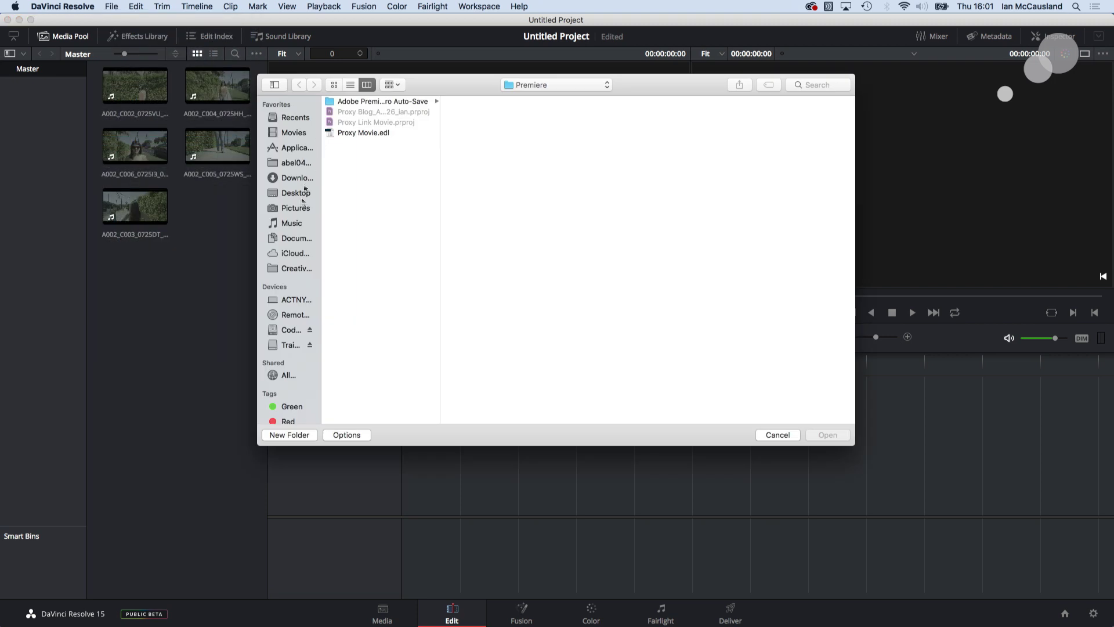
click(292, 345)
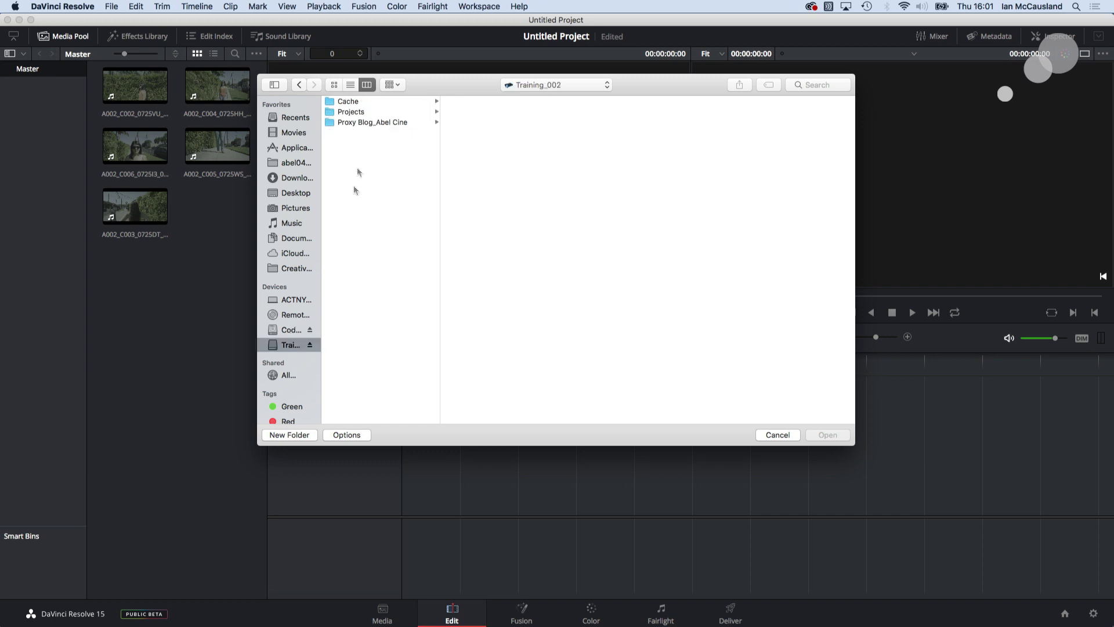
click(364, 122)
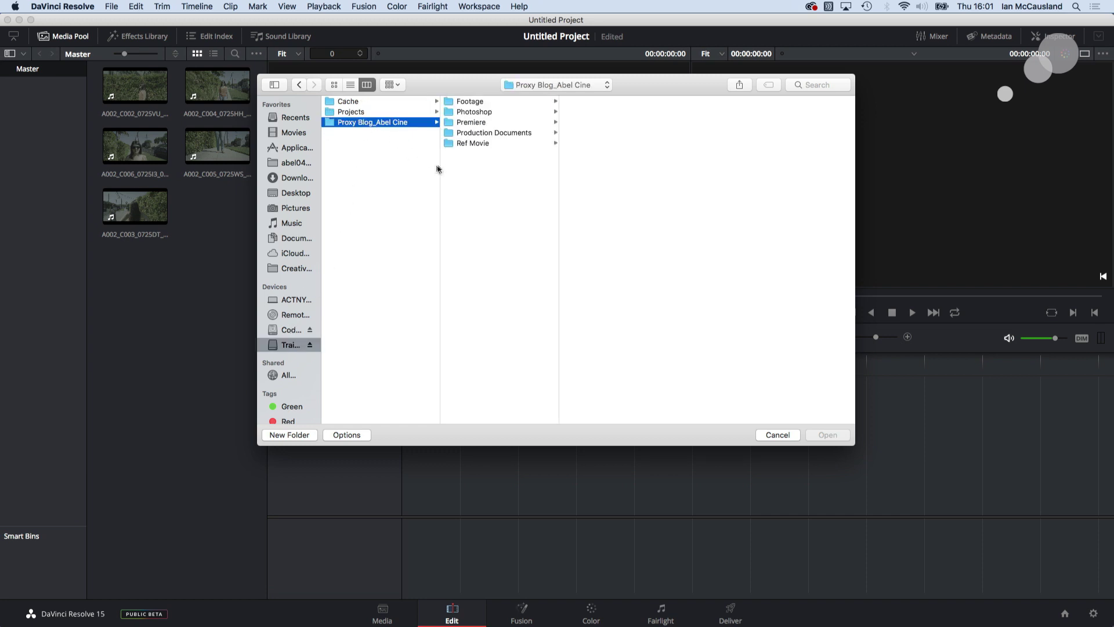
click(467, 123)
click(596, 133)
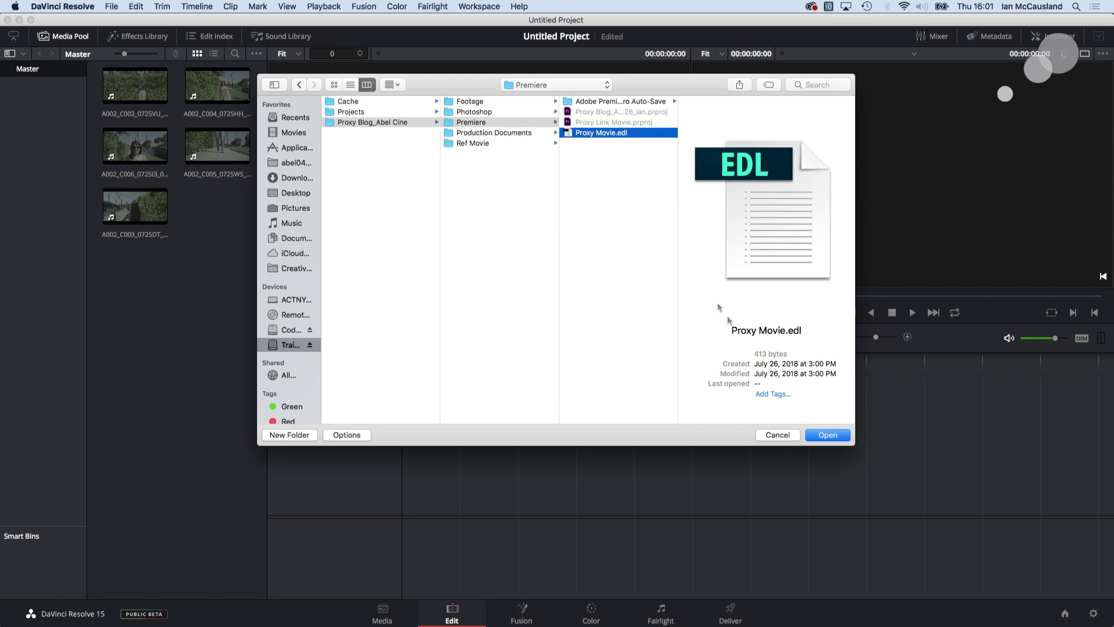
- Load Proxy Movie.edl and confirm the Load EDL settings to build the three-clip timeline
click(829, 436)
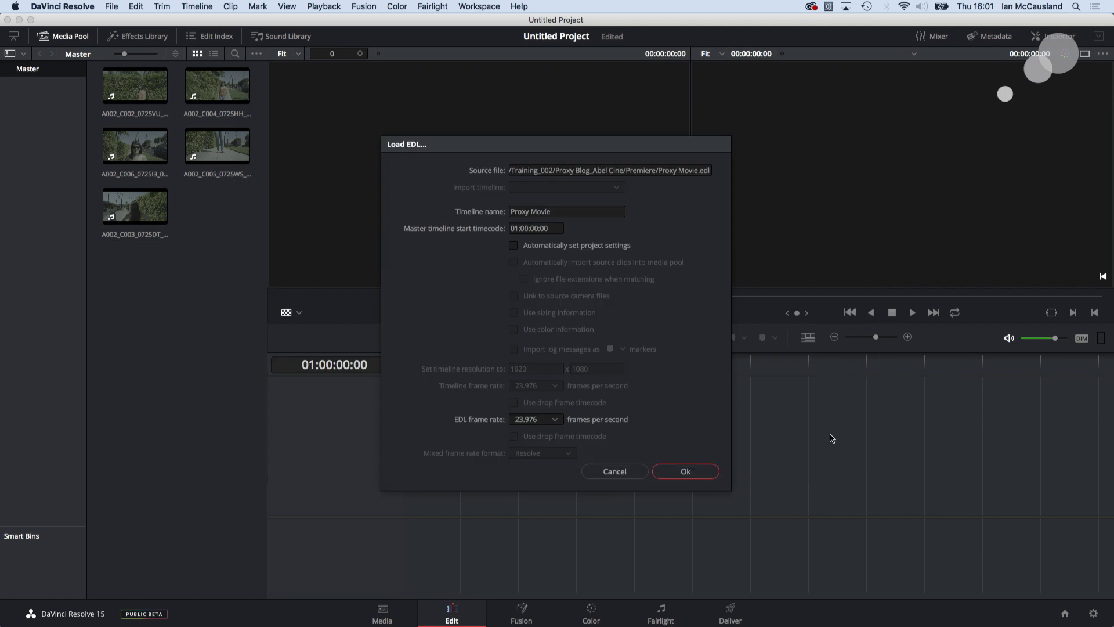
click(685, 471)
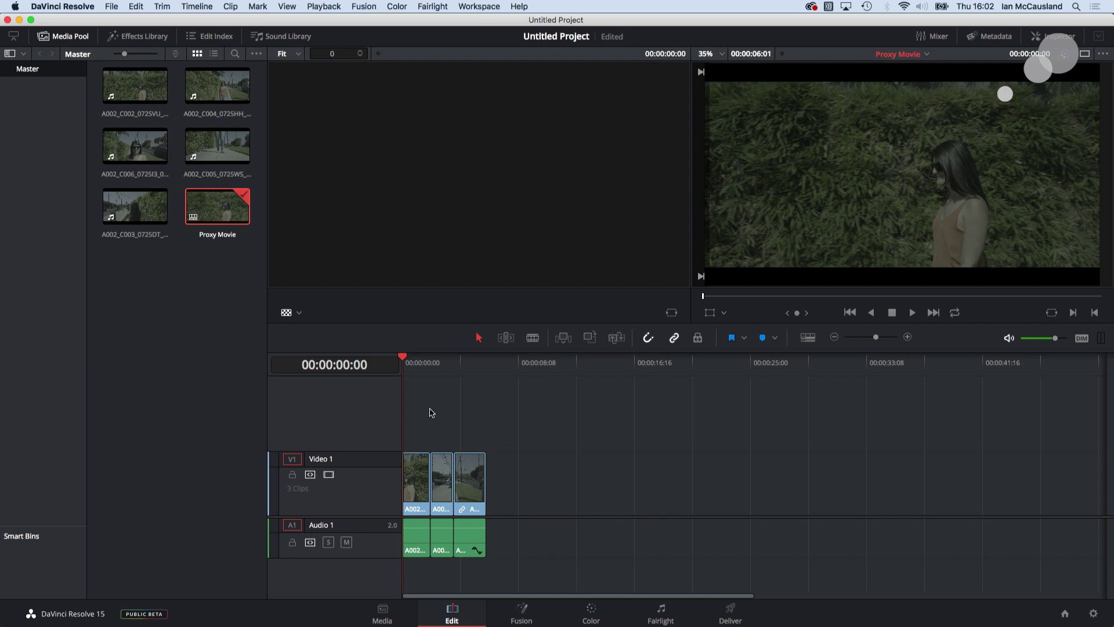
- Browse Media Storage to Proxy Blog_Abel Cine > Ref Movie and preview A002_C002_0725VU_001.mov
click(381, 612)
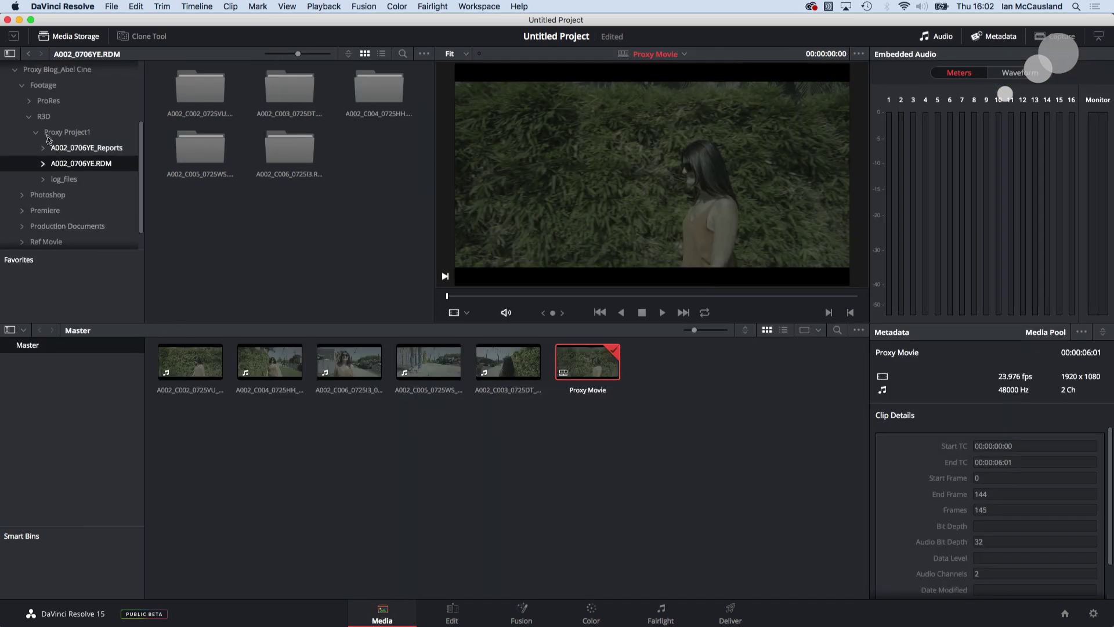
click(29, 117)
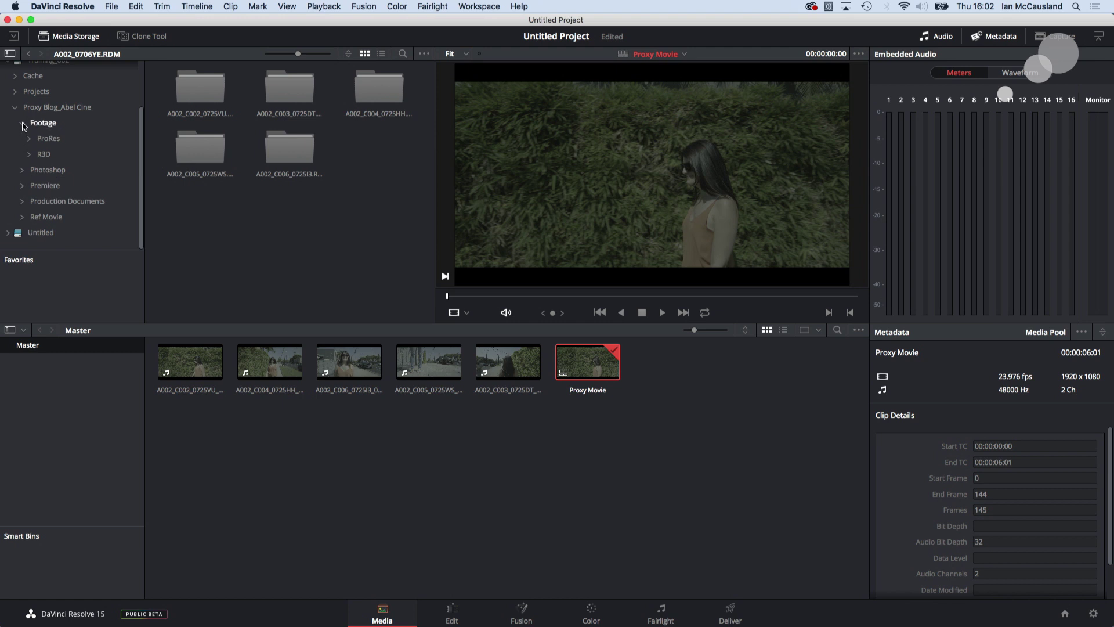
click(23, 126)
click(14, 139)
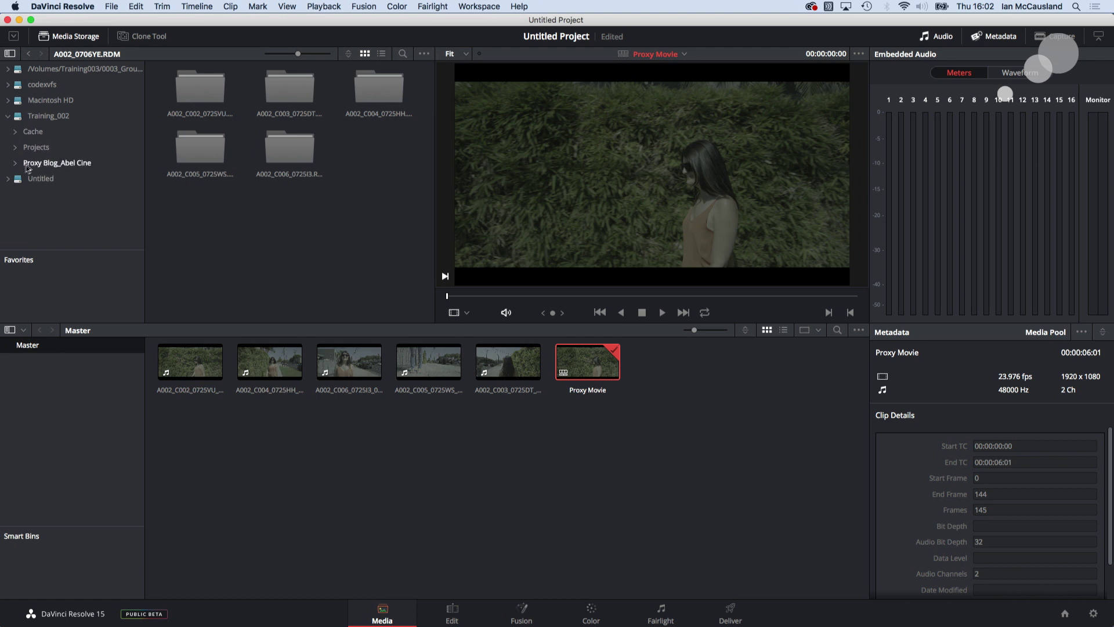
click(15, 162)
scroll(40, 197, down, 1)
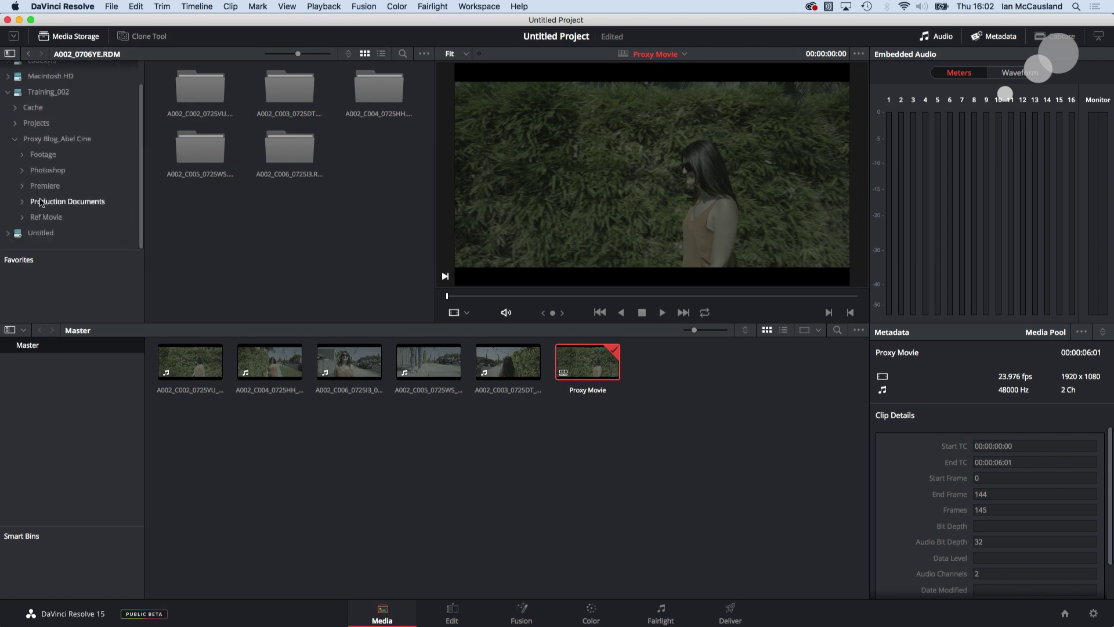
click(44, 217)
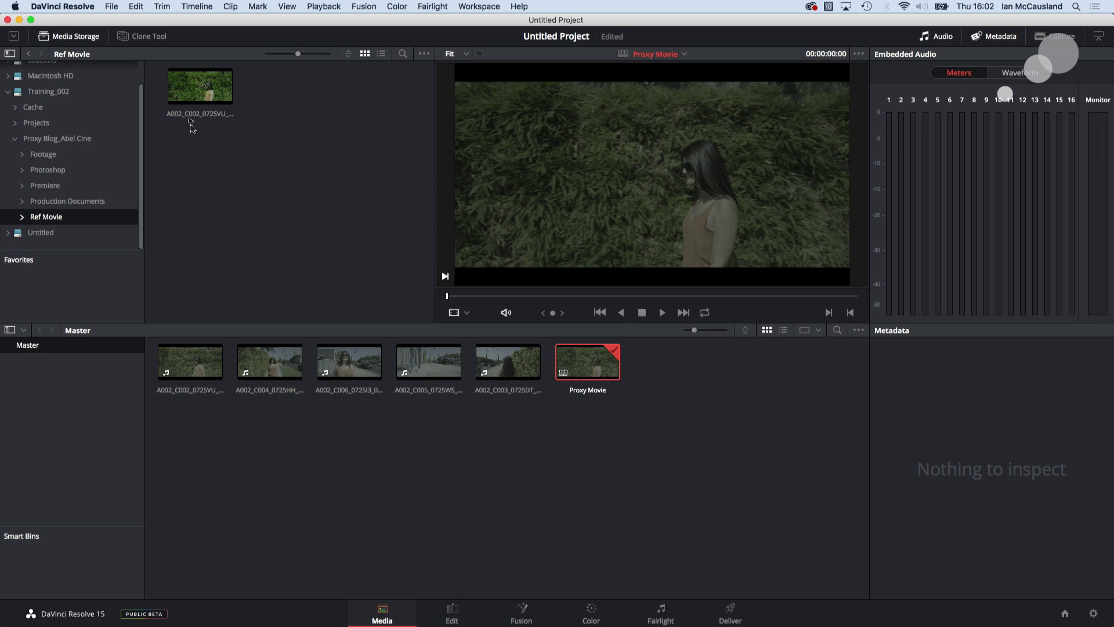
click(186, 87)
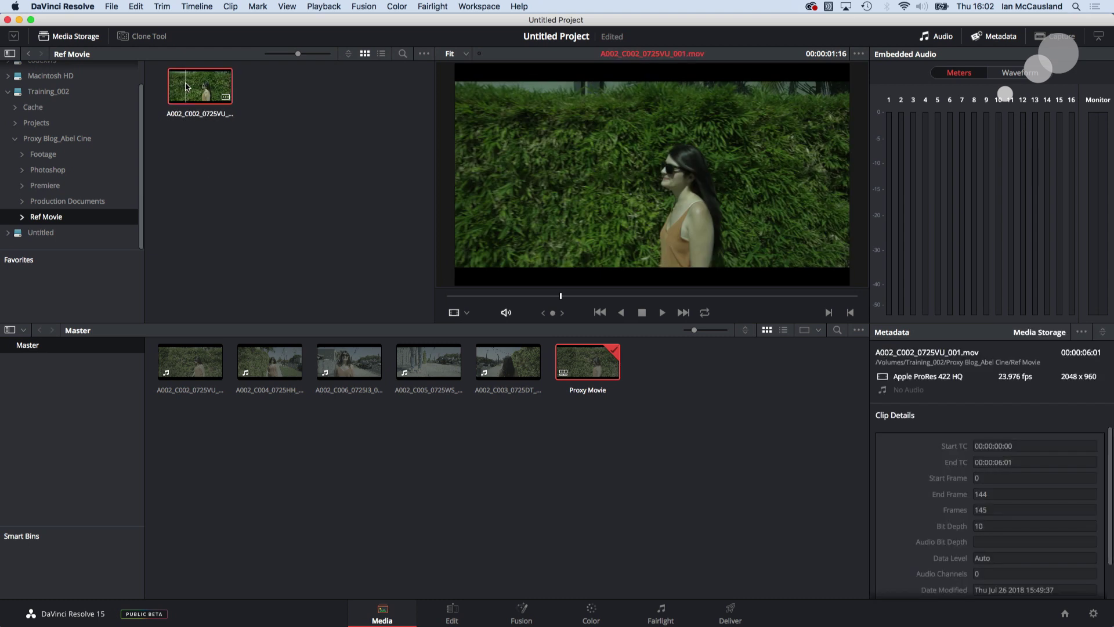
- Add A002_C002_0725VU_001.mov as an offline reference clip, then select the Proxy Movie timeline
right_click(186, 87)
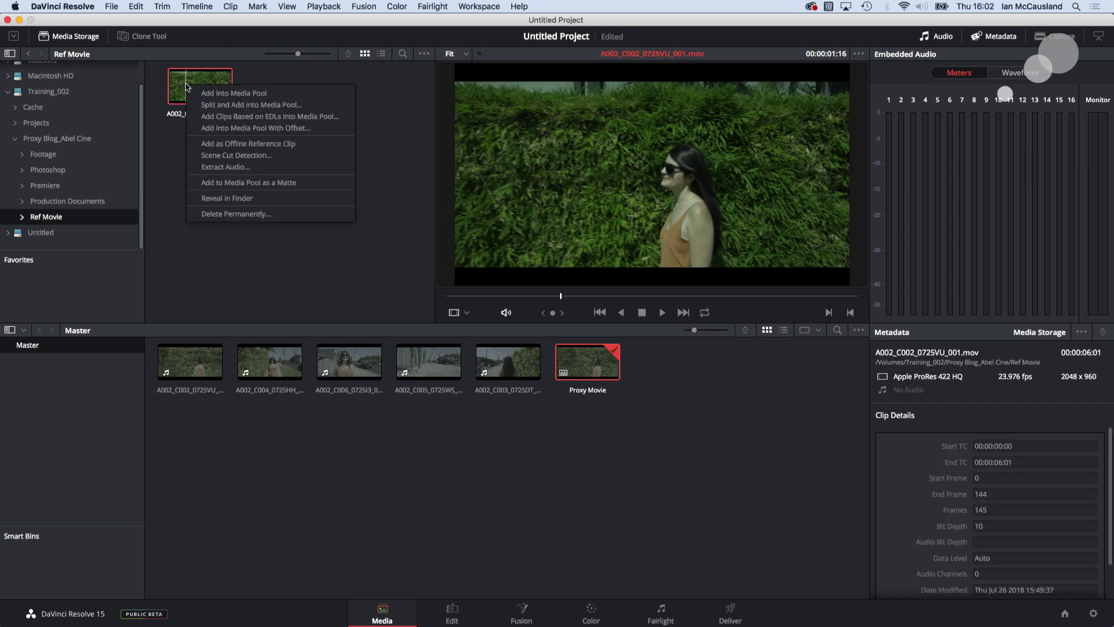
click(257, 146)
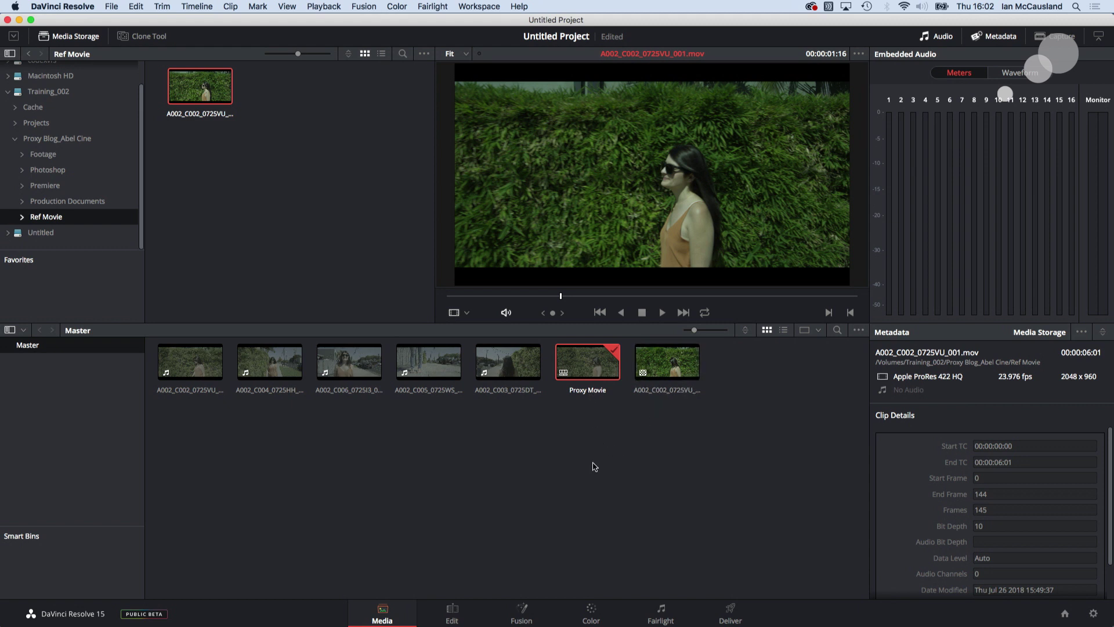
click(586, 370)
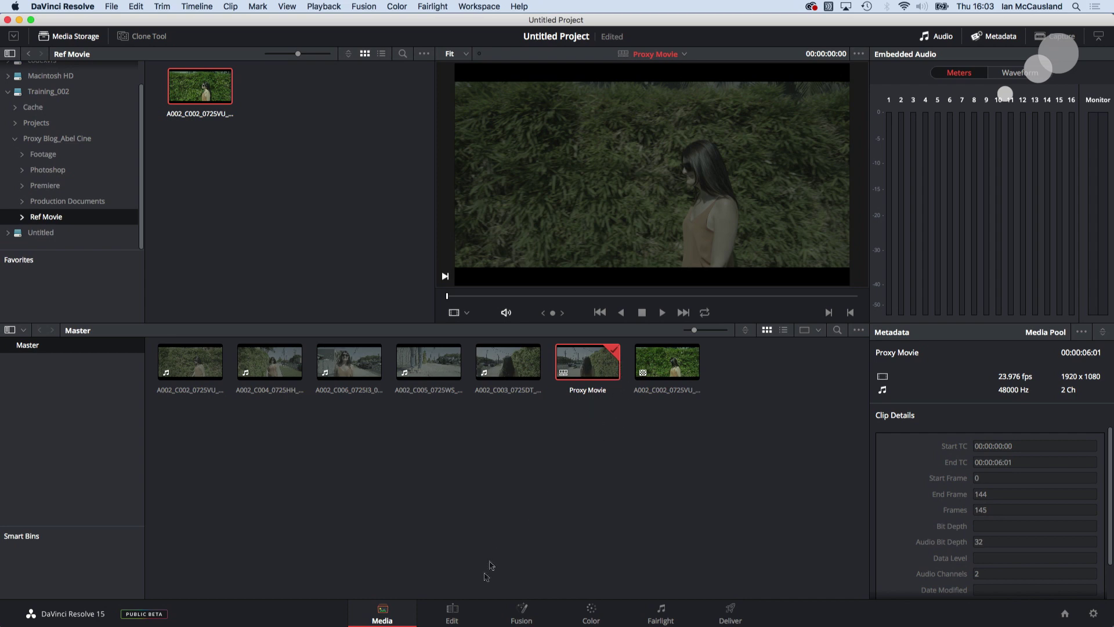
- Link the Proxy Movie timeline to A002_C002_0725VU_001.mov via Timelines > Link Offline Reference Clip
click(452, 612)
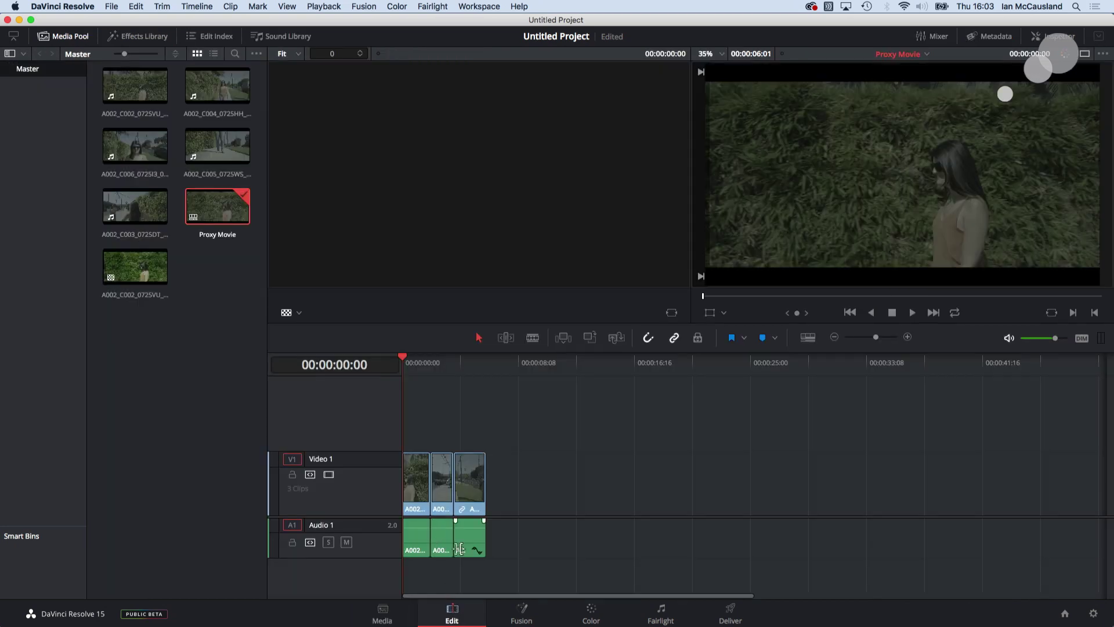
click(382, 612)
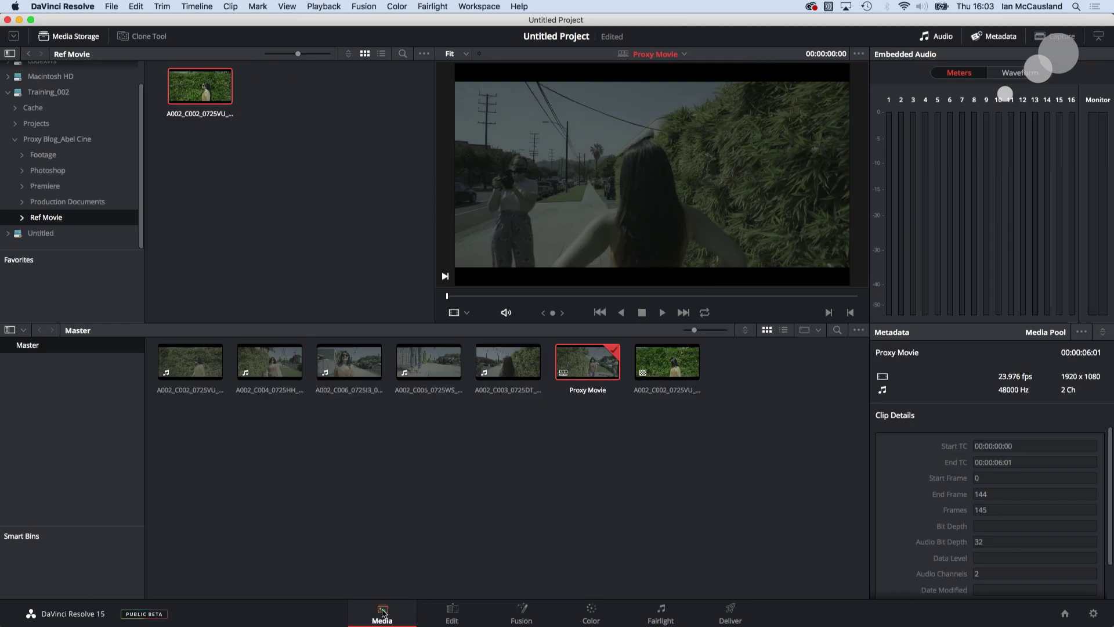
right_click(586, 364)
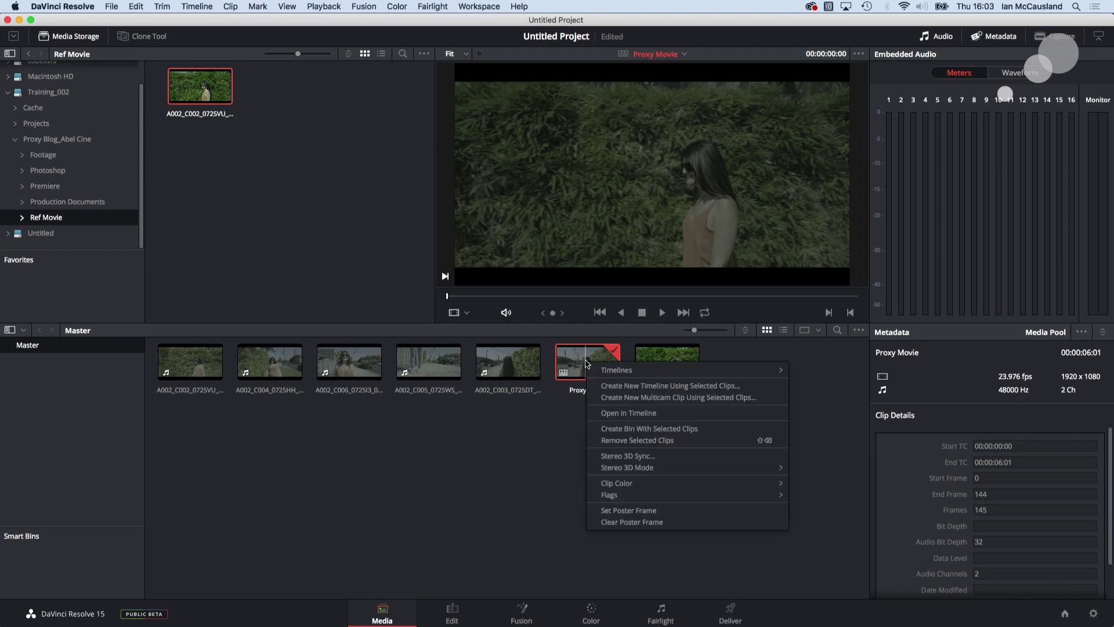
mouse_move(629, 371)
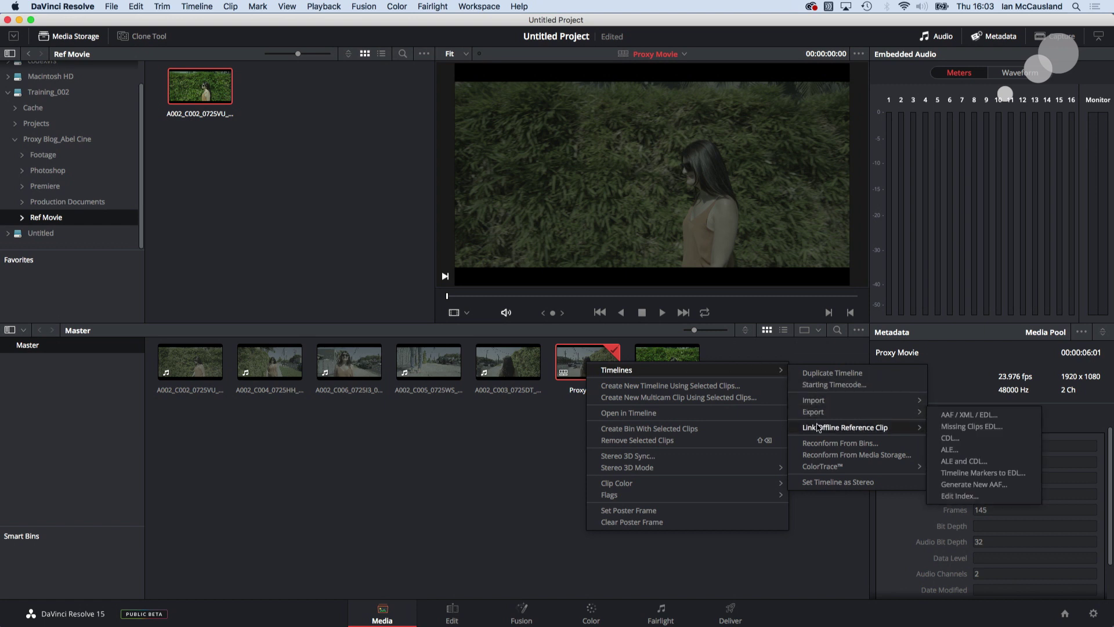
mouse_move(821, 431)
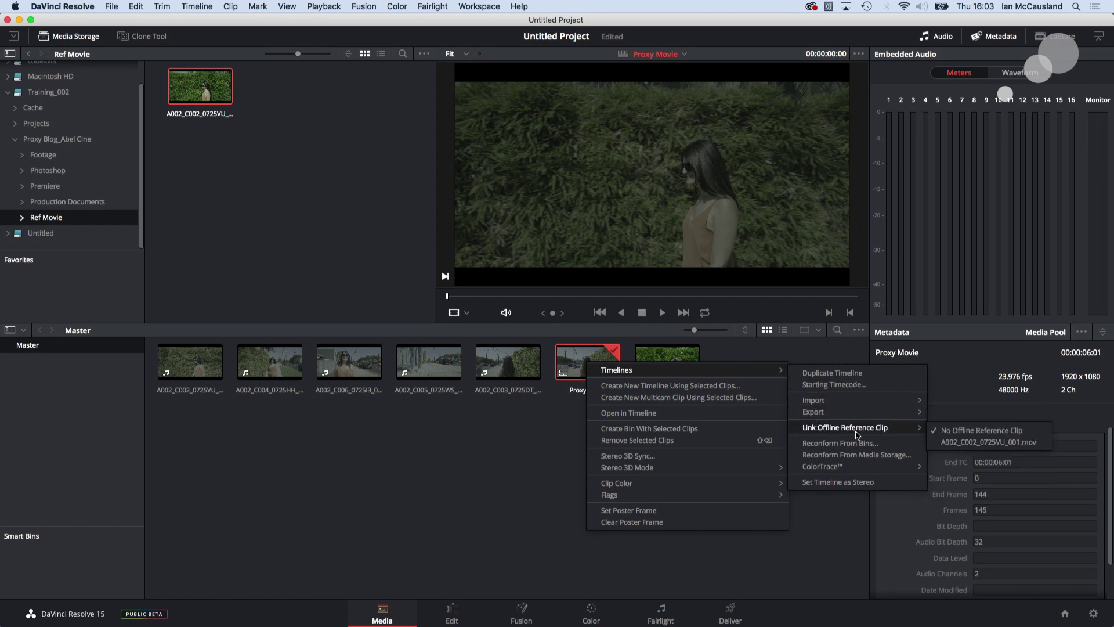
click(958, 448)
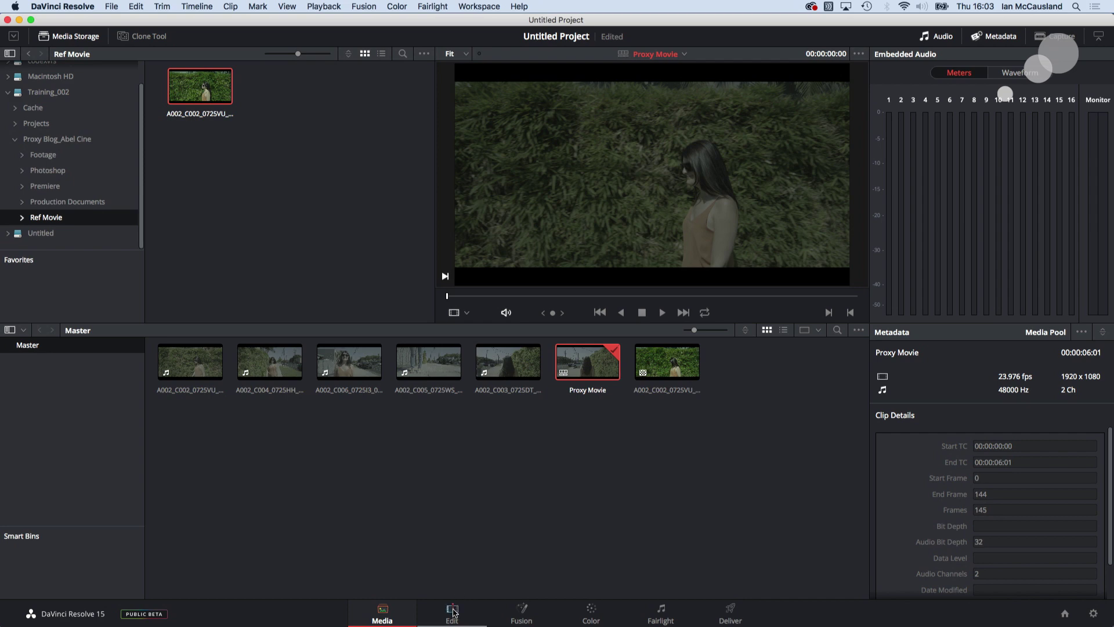
- On the Edit page, set the source viewer to Offline to show the reference beside the timeline
click(453, 611)
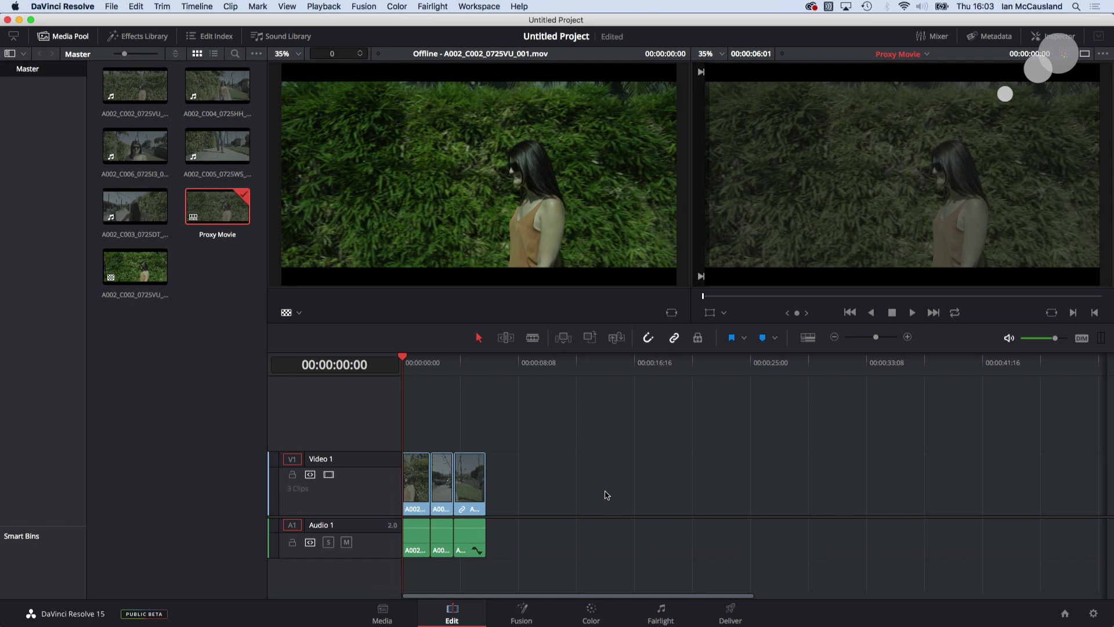
click(287, 313)
click(298, 330)
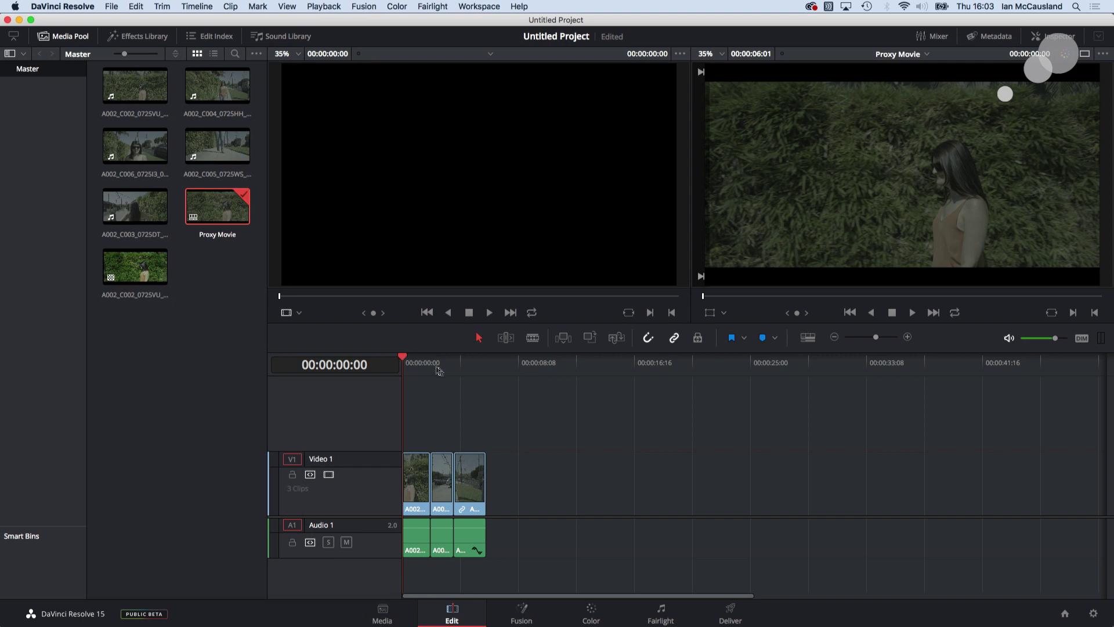
mouse_move(403, 359)
mouse_down()
mouse_move(416, 360)
mouse_move(404, 358)
mouse_up()
click(300, 313)
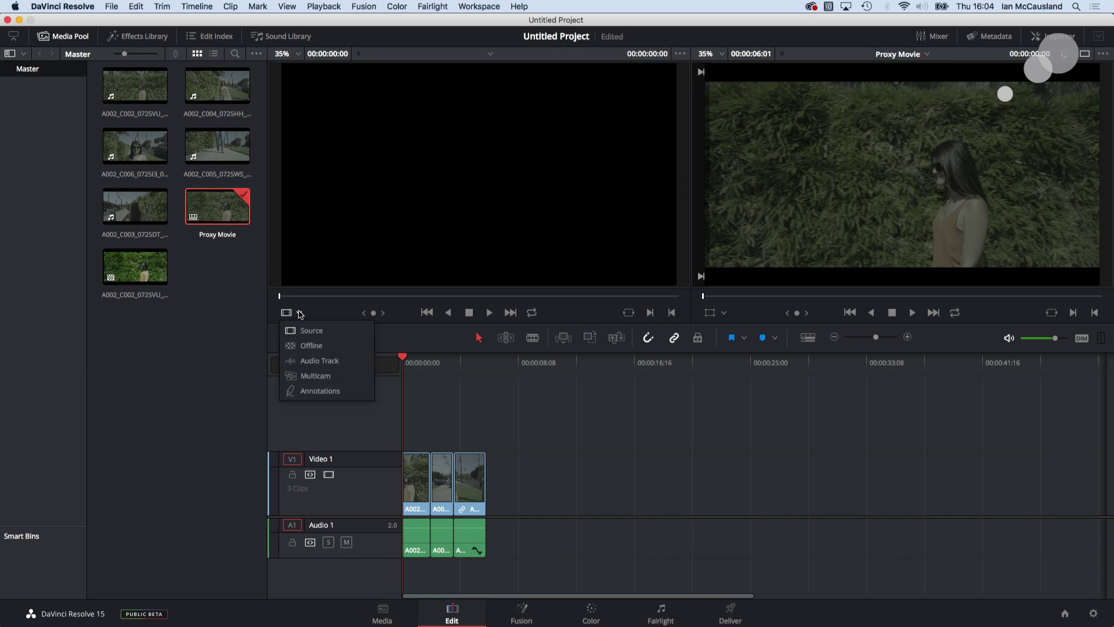
click(311, 346)
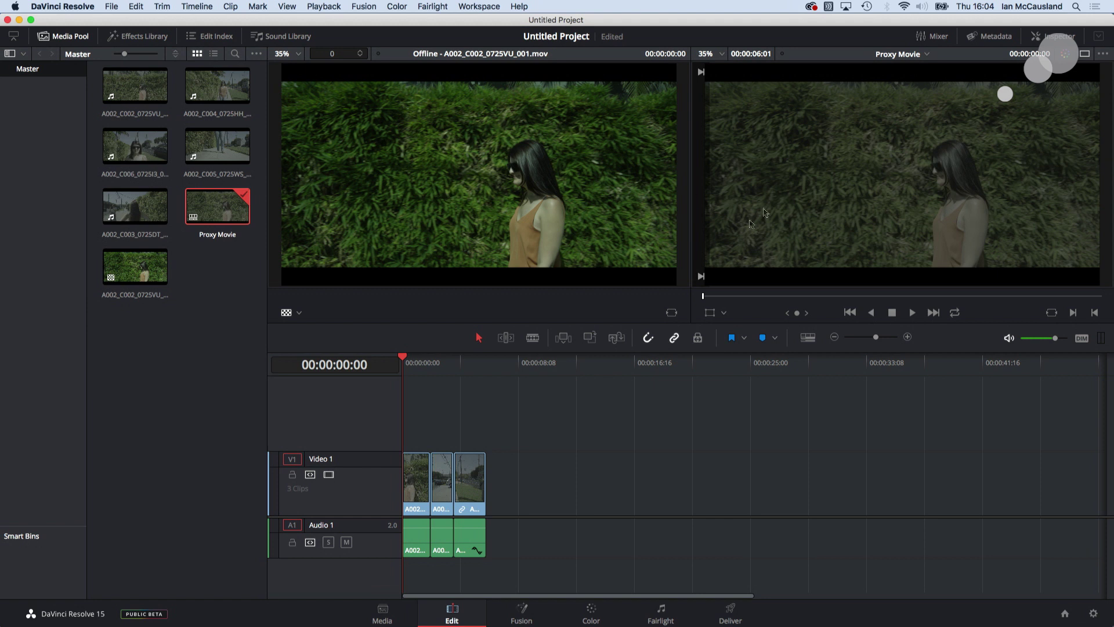
- Scrub the timeline and jump between edit points around the cut into the second clip
click(404, 358)
mouse_move(413, 359)
mouse_down()
mouse_move(432, 361)
mouse_move(420, 360)
mouse_up()
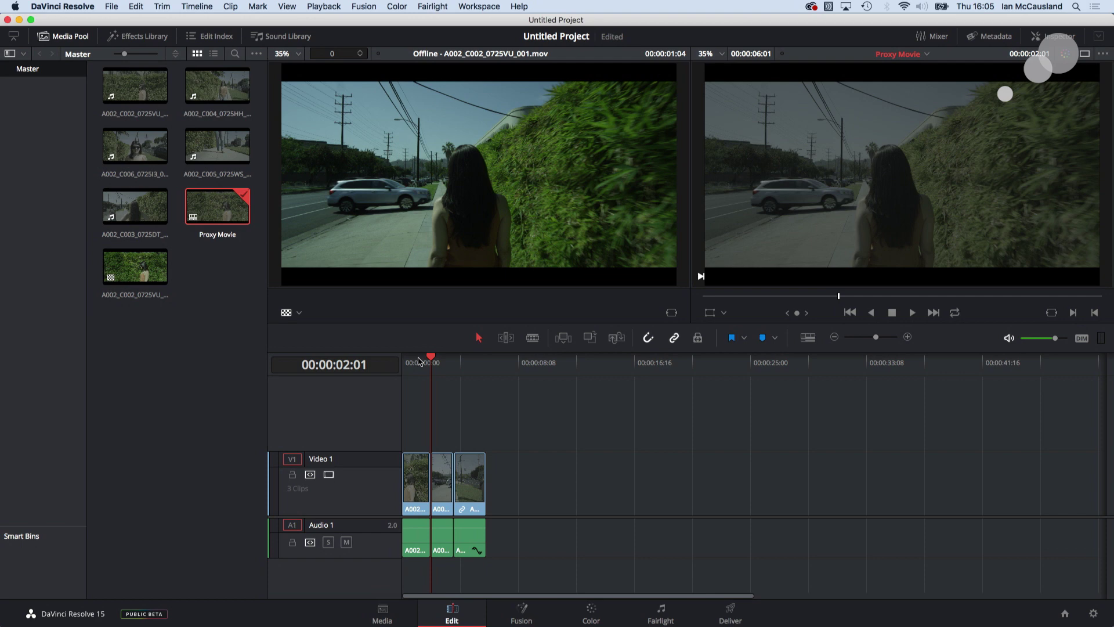
key(Left)
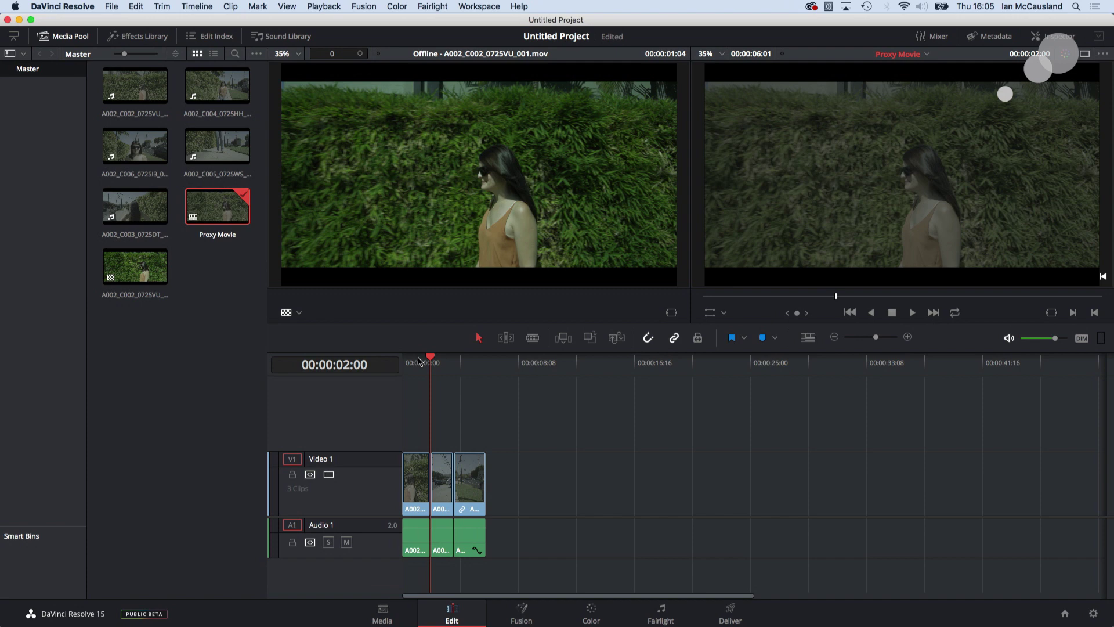
key(Right)
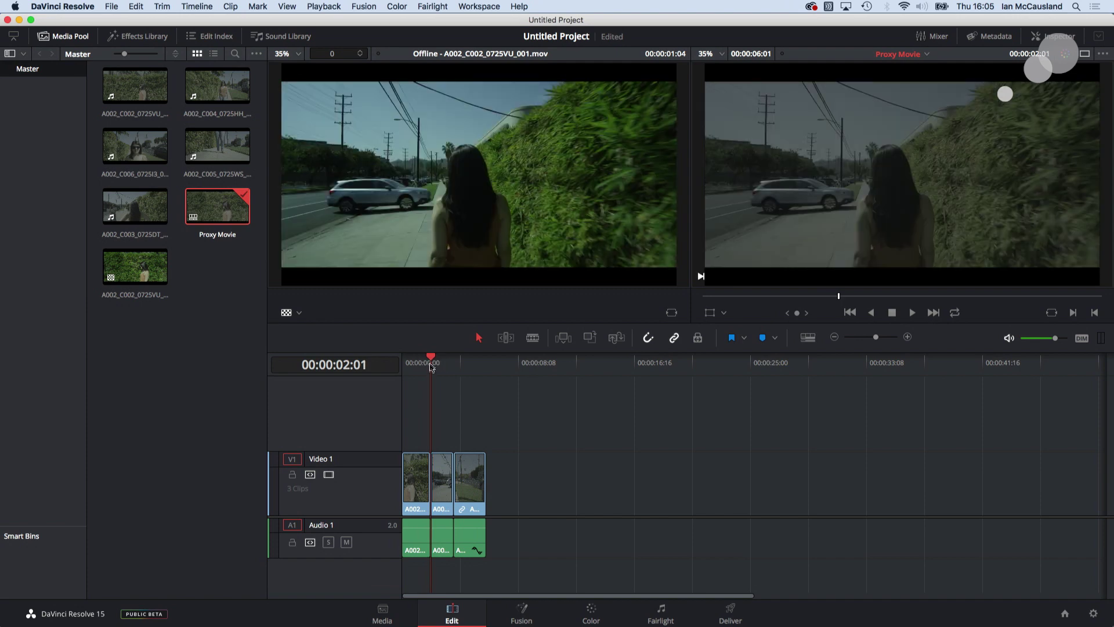
click(443, 363)
key(Down)
key(Up)
key(Down)
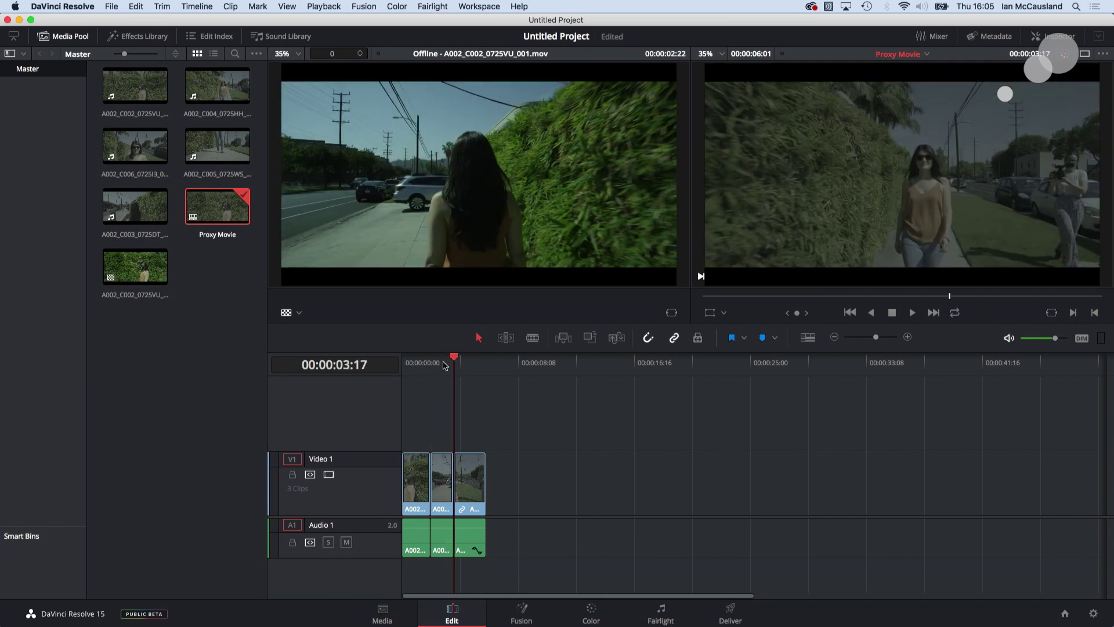
click(444, 364)
key(Down)
click(443, 365)
key(Down)
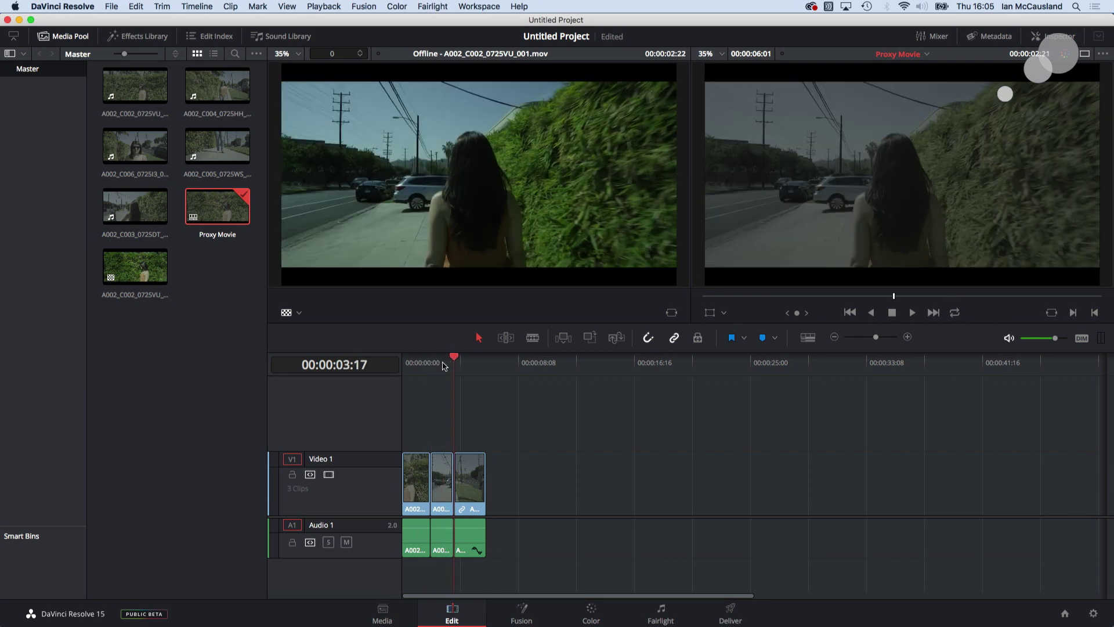
- Step the playhead frame by frame from 00:00:02:22 to 00:00:03:15, comparing both viewers
click(444, 364)
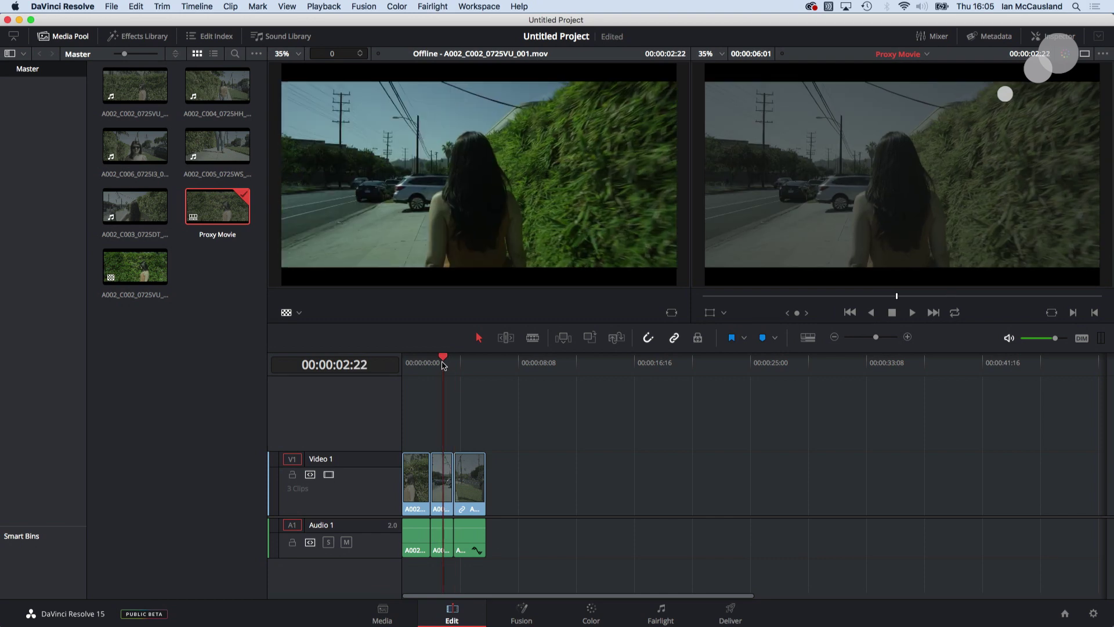
click(443, 365)
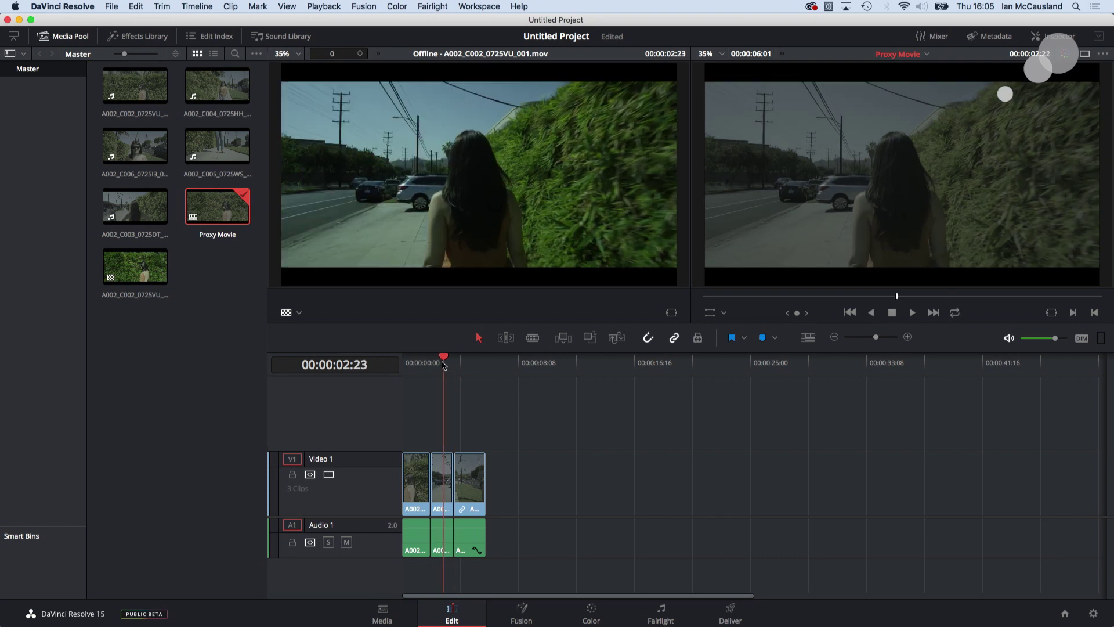
click(444, 364)
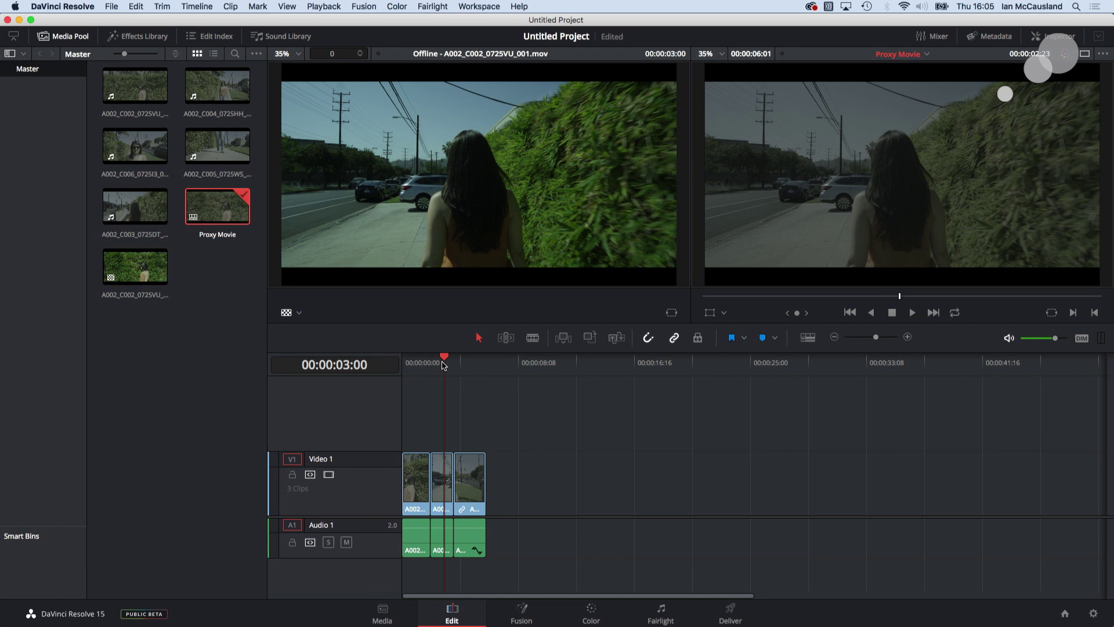
key(Right)
key(Right)
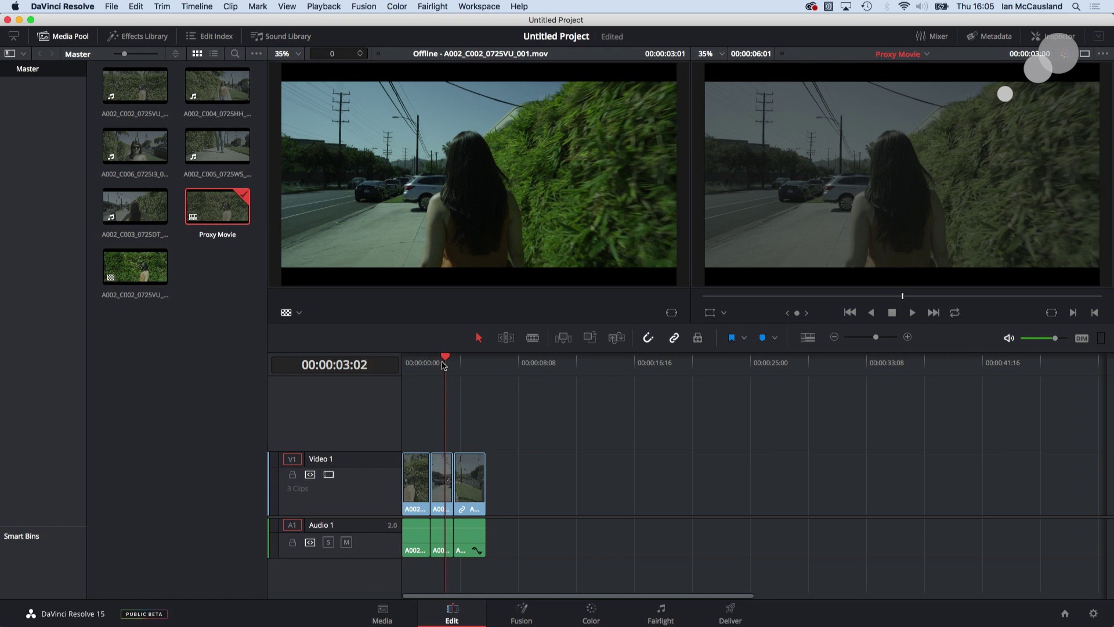
key(Right)
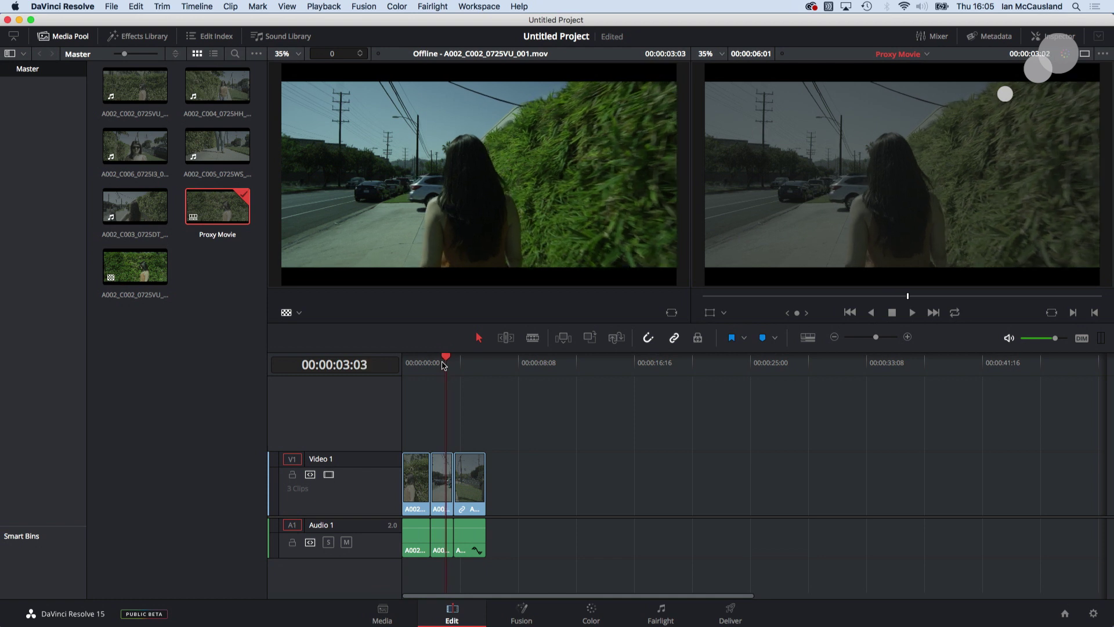
key(Right)
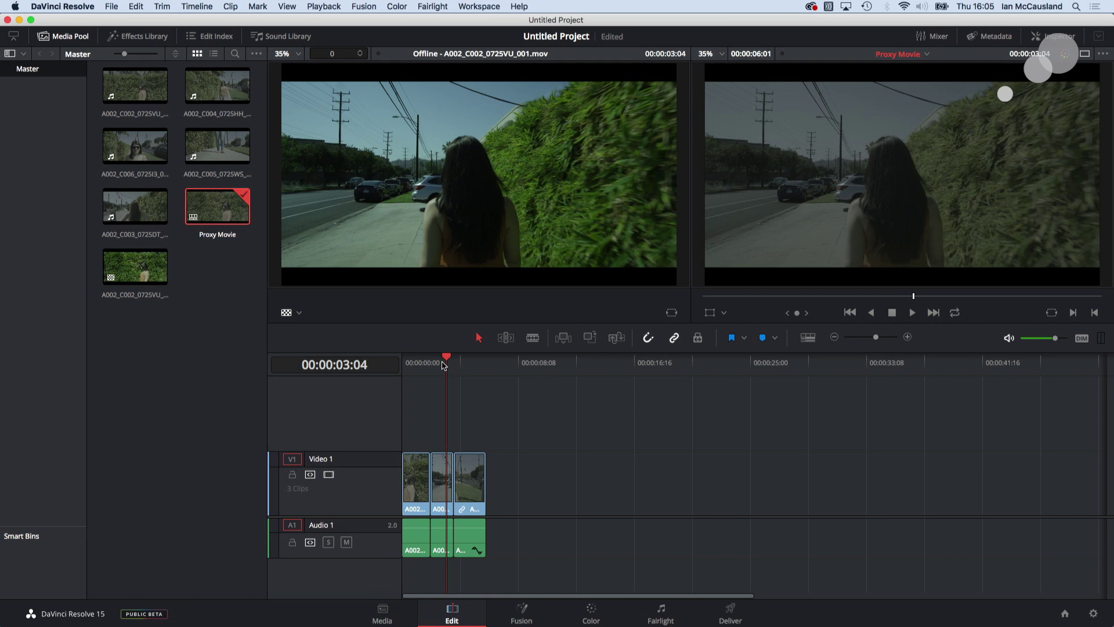
key(Right)
key(Right)
key(Right)
key(Right)
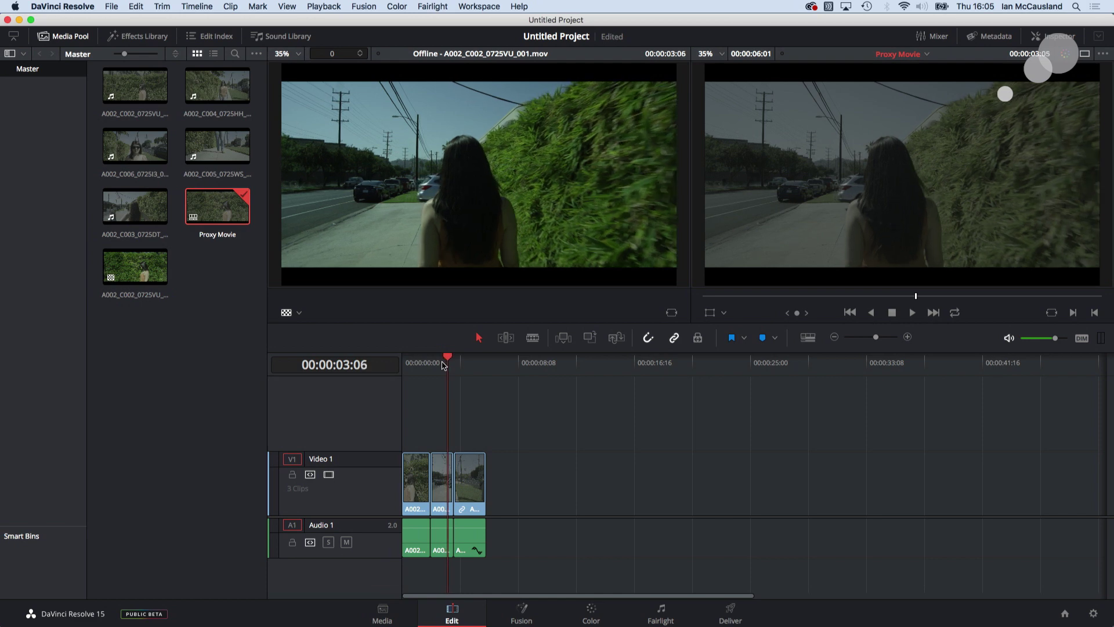
key(Right)
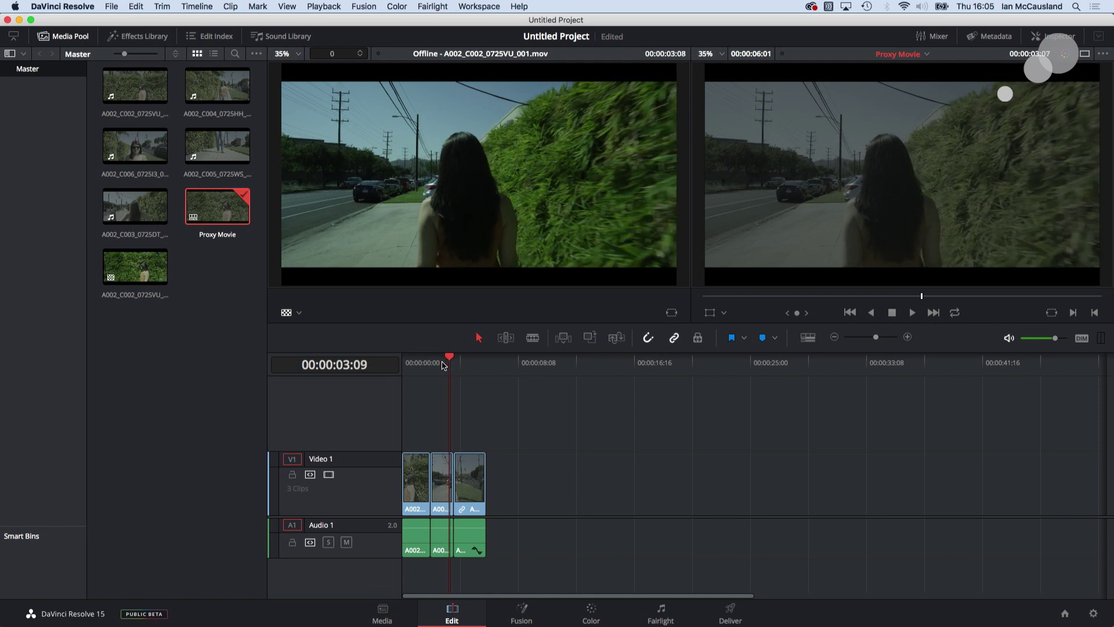
key(Right)
key(Right)
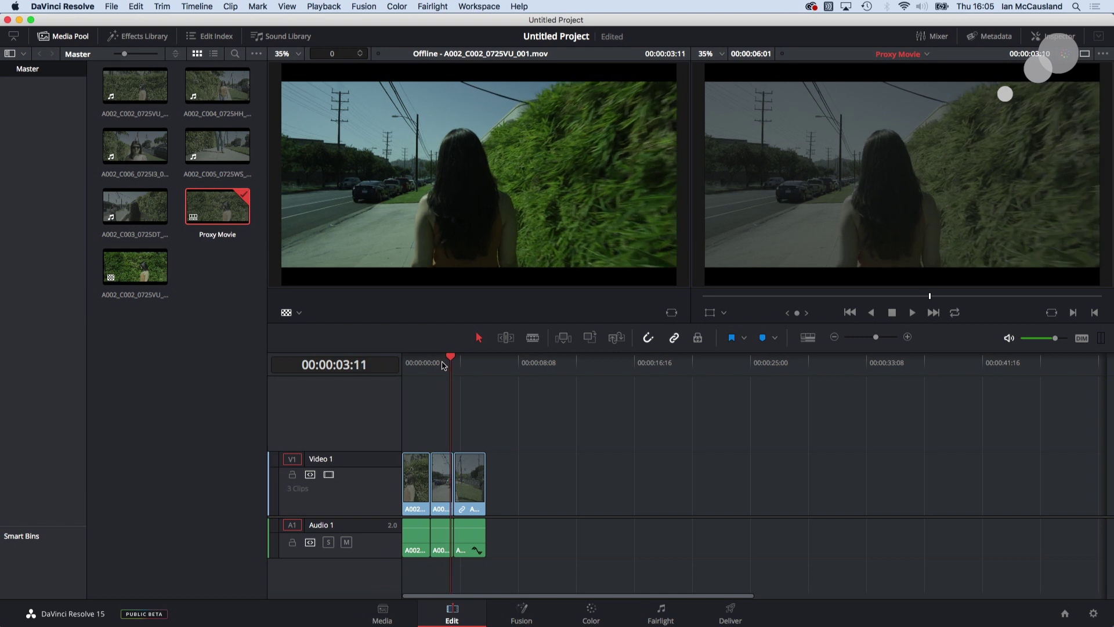
key(Right)
key(Right)
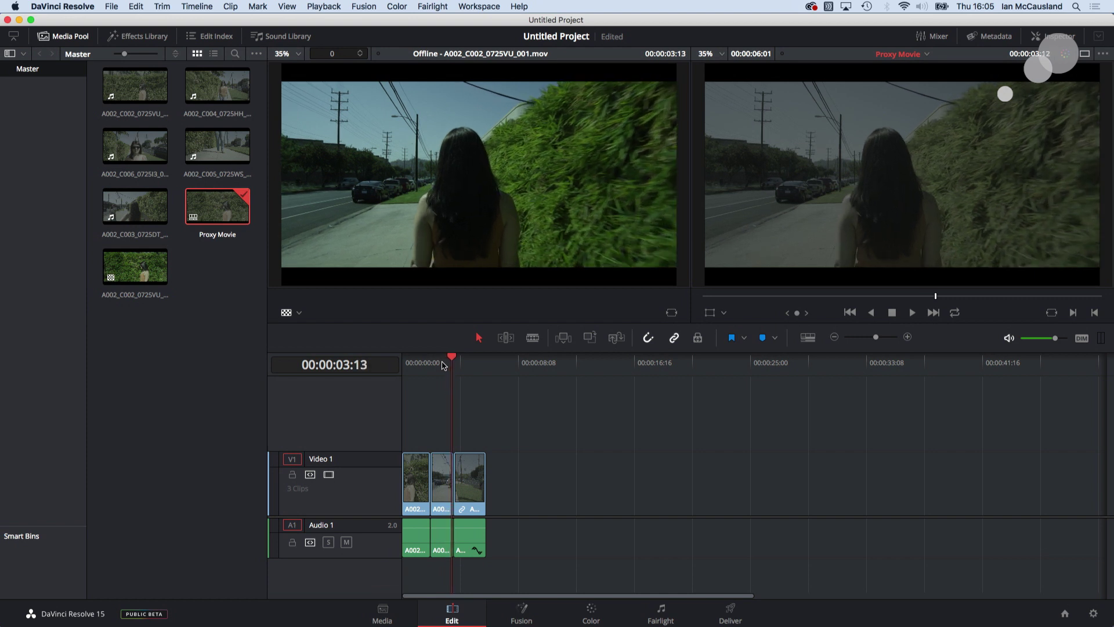
key(Right)
key(Right)
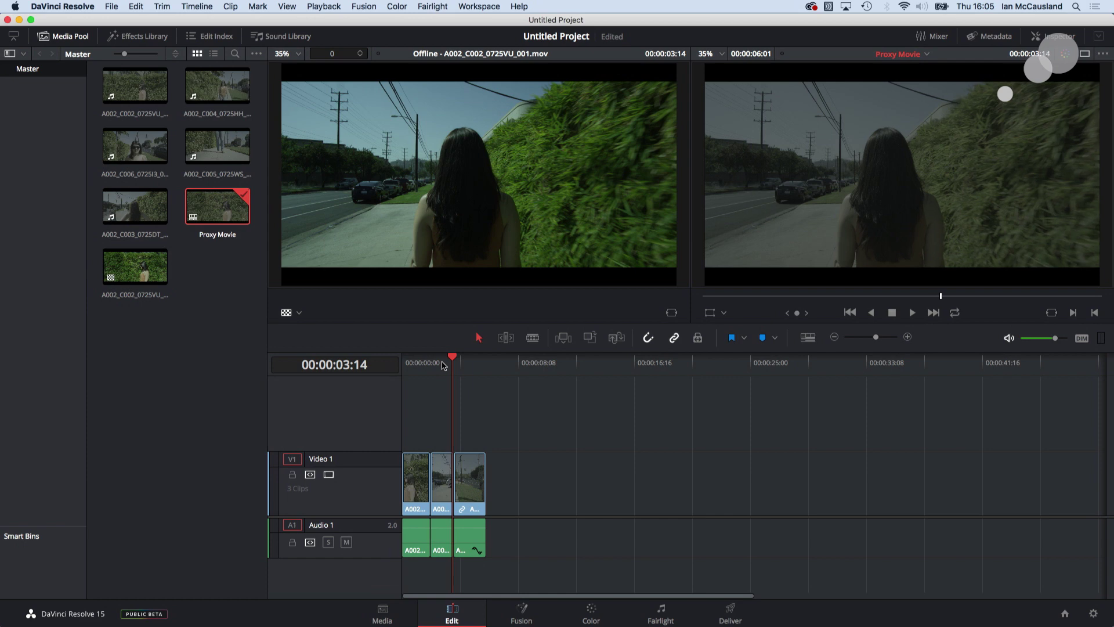
key(Right)
key(Right)
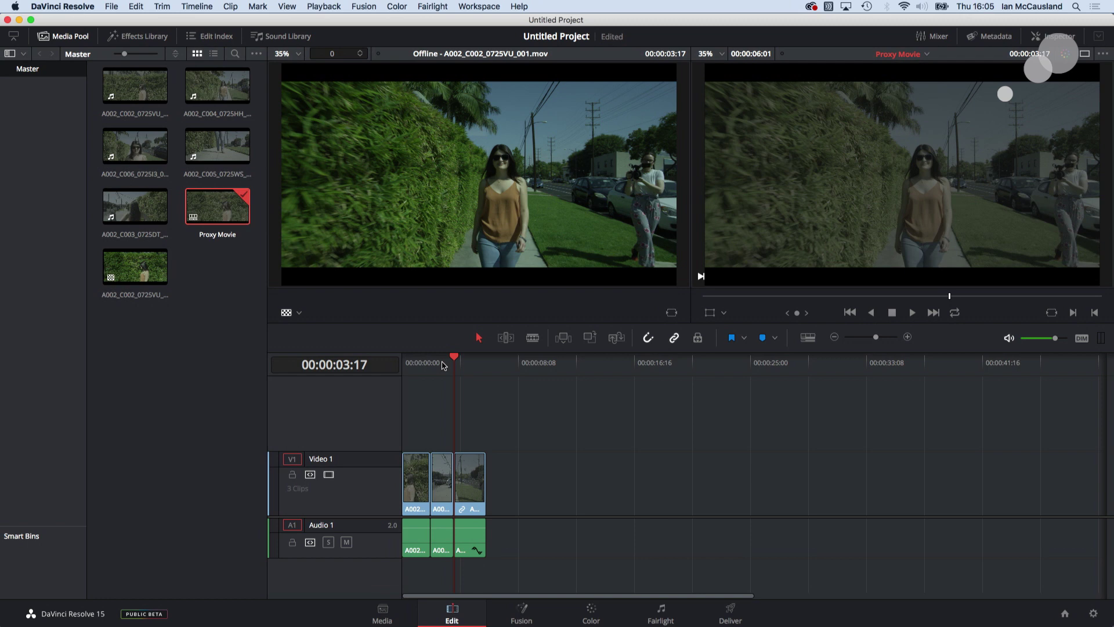
- Step back to 00:00:03:10 and forward again, checking reference and timeline frames match
key(Left)
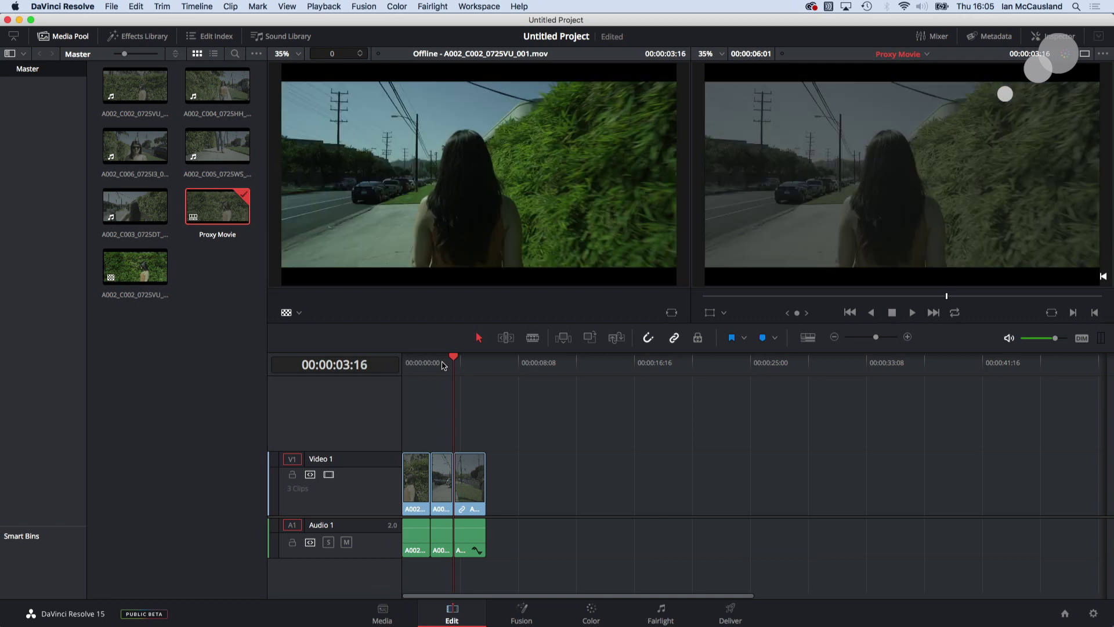
key(Left)
key(Left)
key(Left)
key(Left)
key(Left)
key(Left)
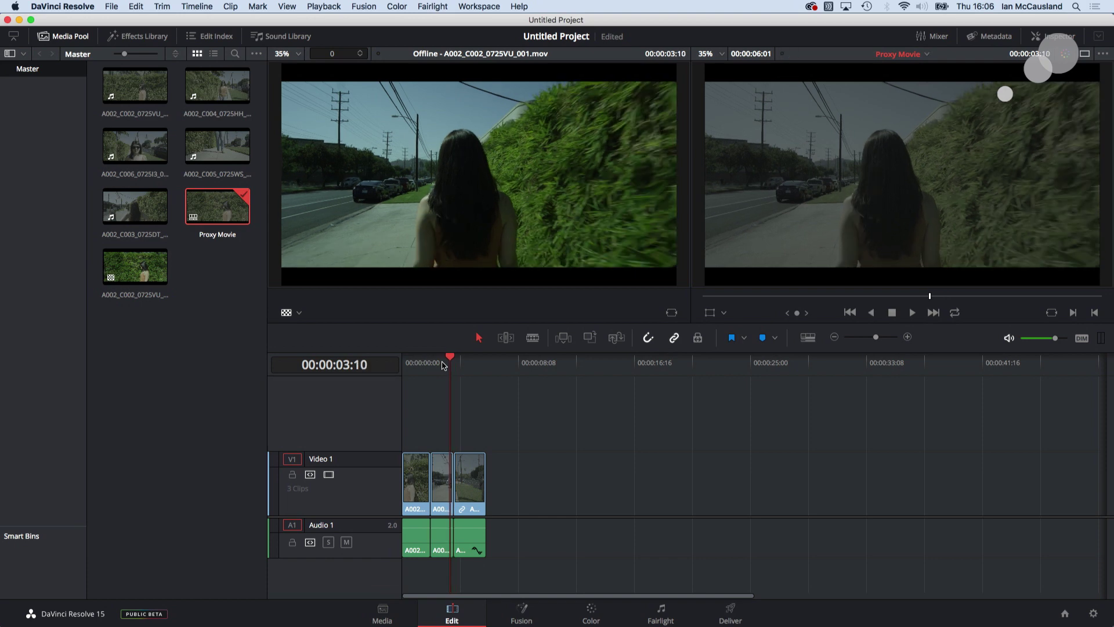
key(Right)
key(Right)
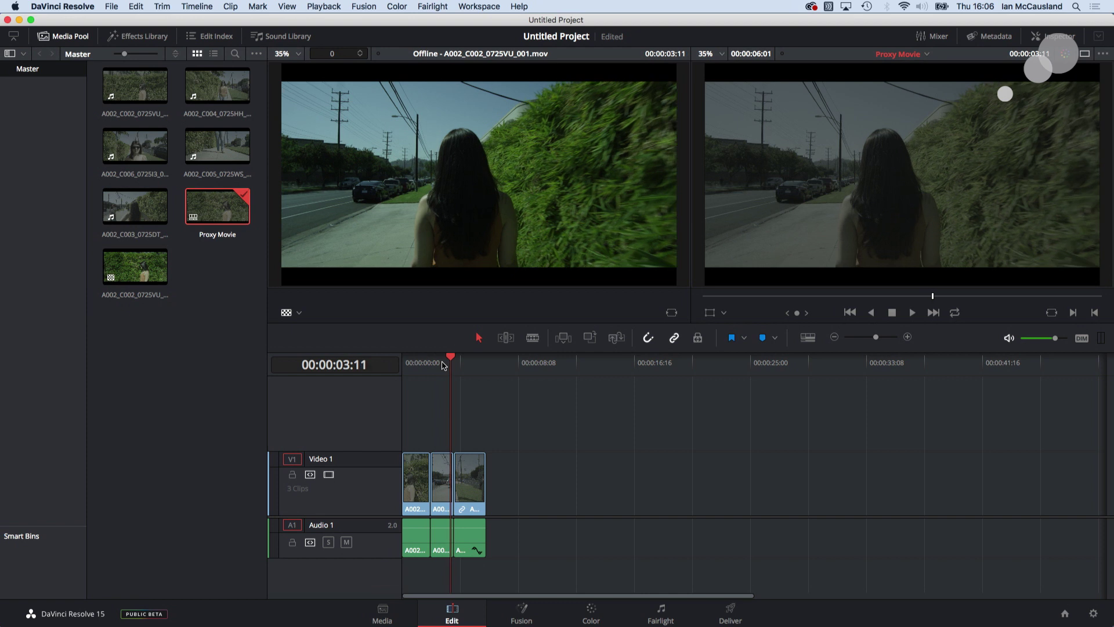
key(Right)
key(Right)
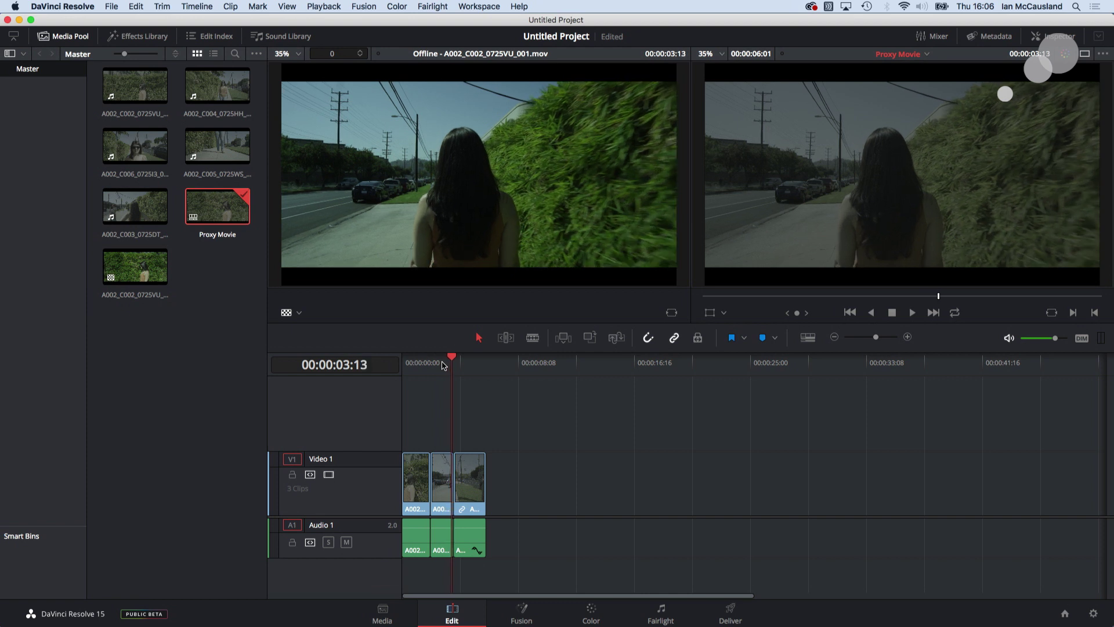
key(Right)
key(Right)
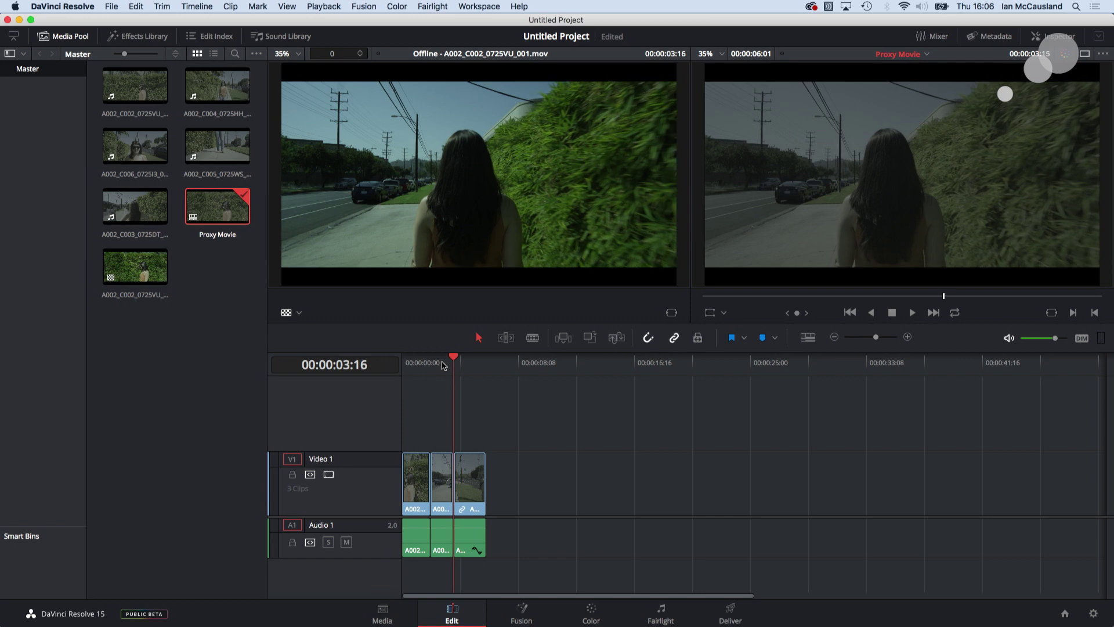
key(Right)
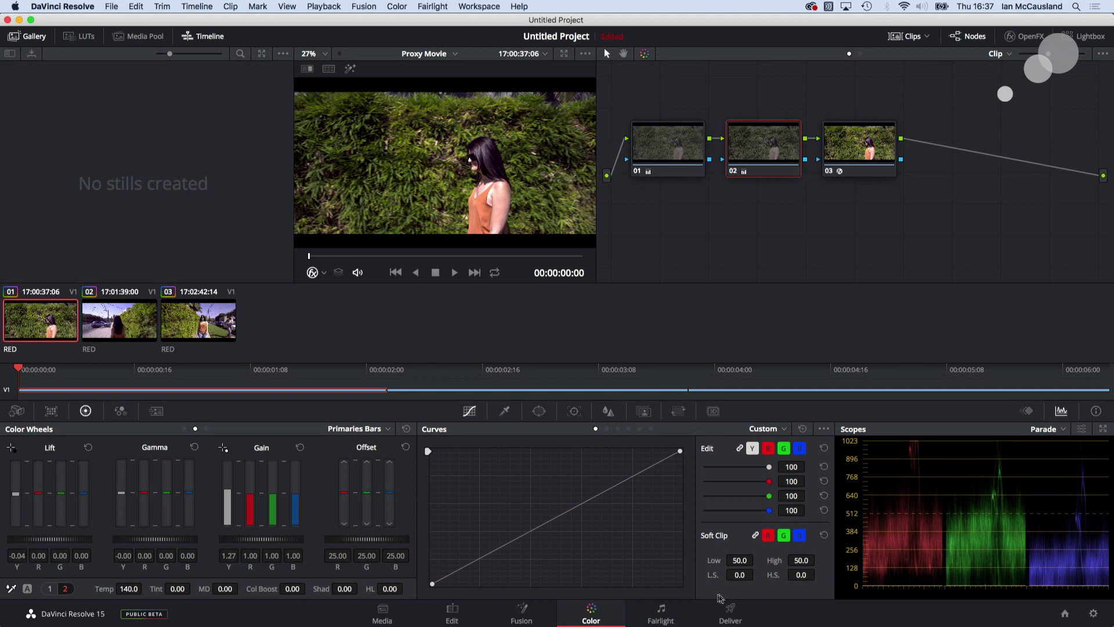
- On the Deliver page, choose the Resolve Export 4K folder as the Premiere XML render destination
click(731, 613)
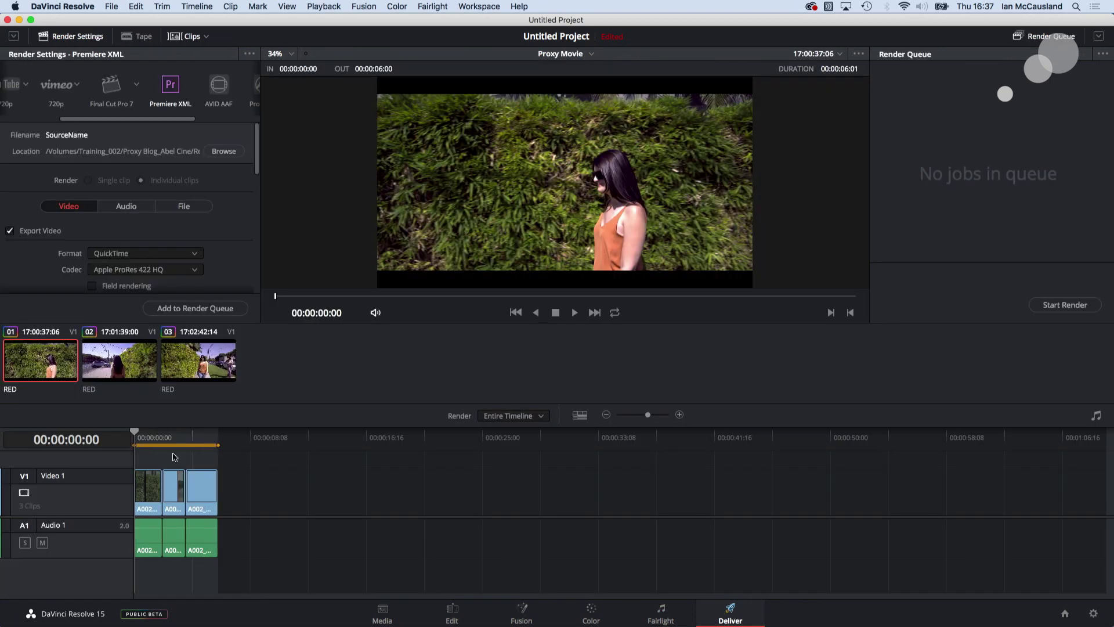
click(219, 153)
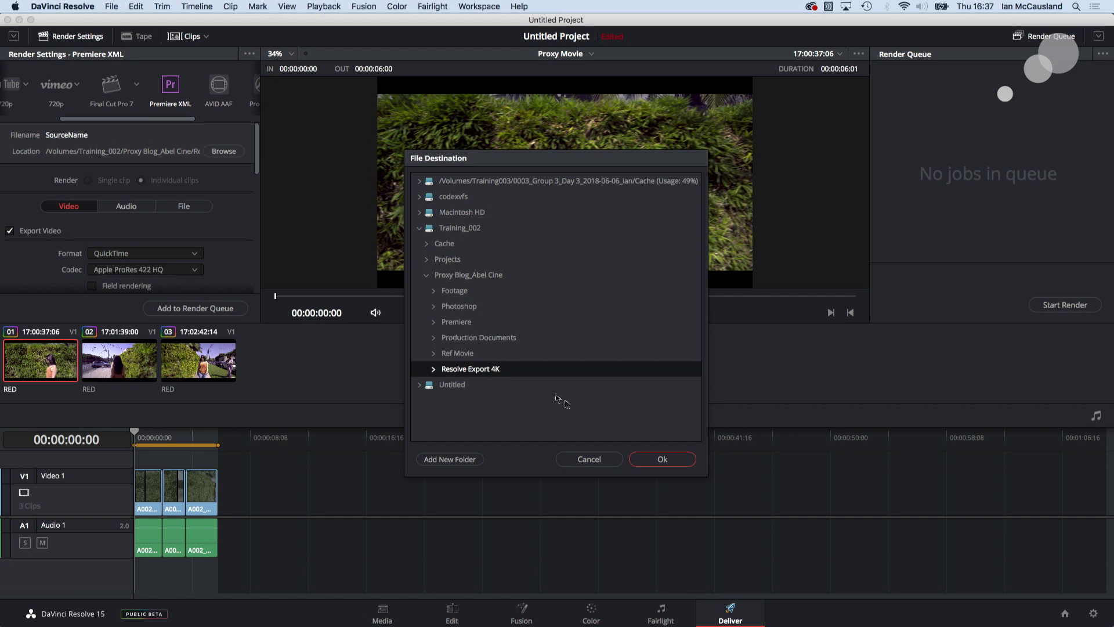
click(590, 458)
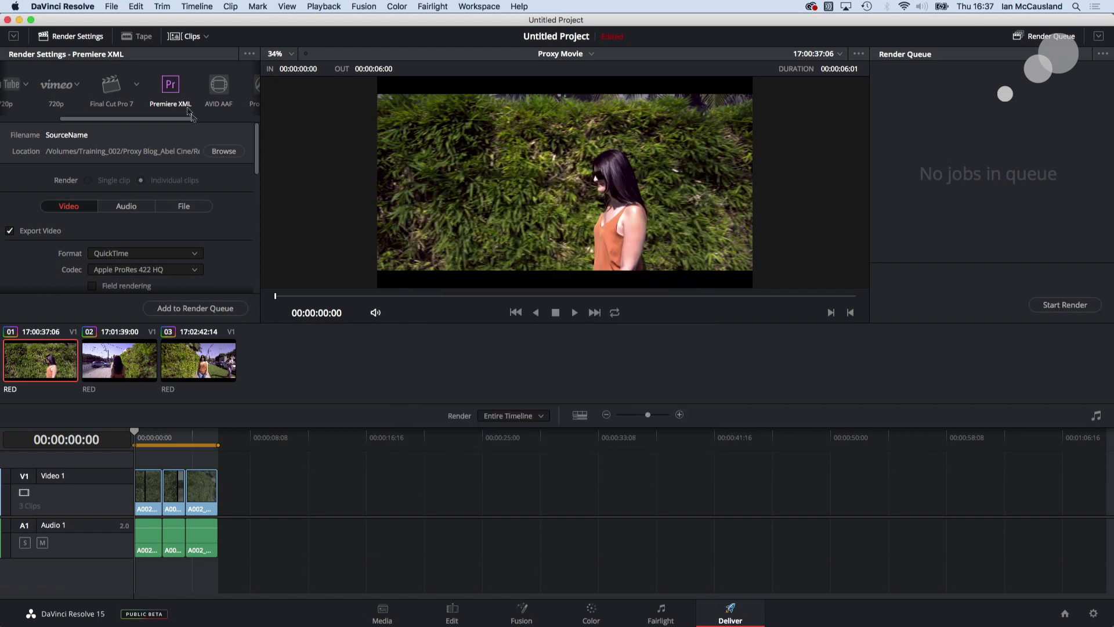
drag(149, 119, 104, 121)
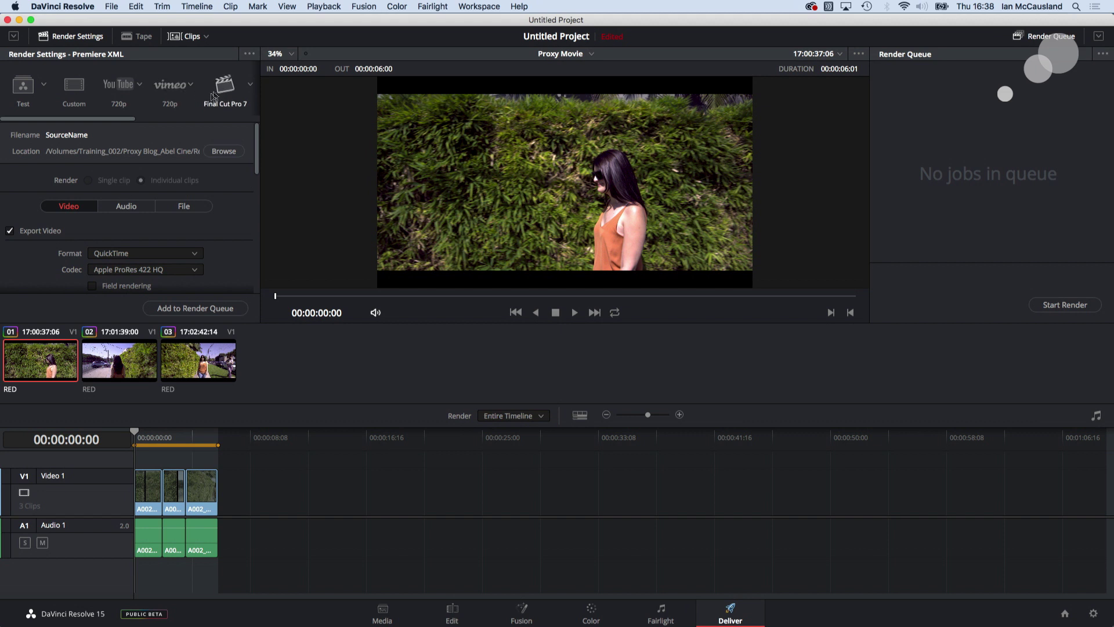
drag(126, 119, 194, 124)
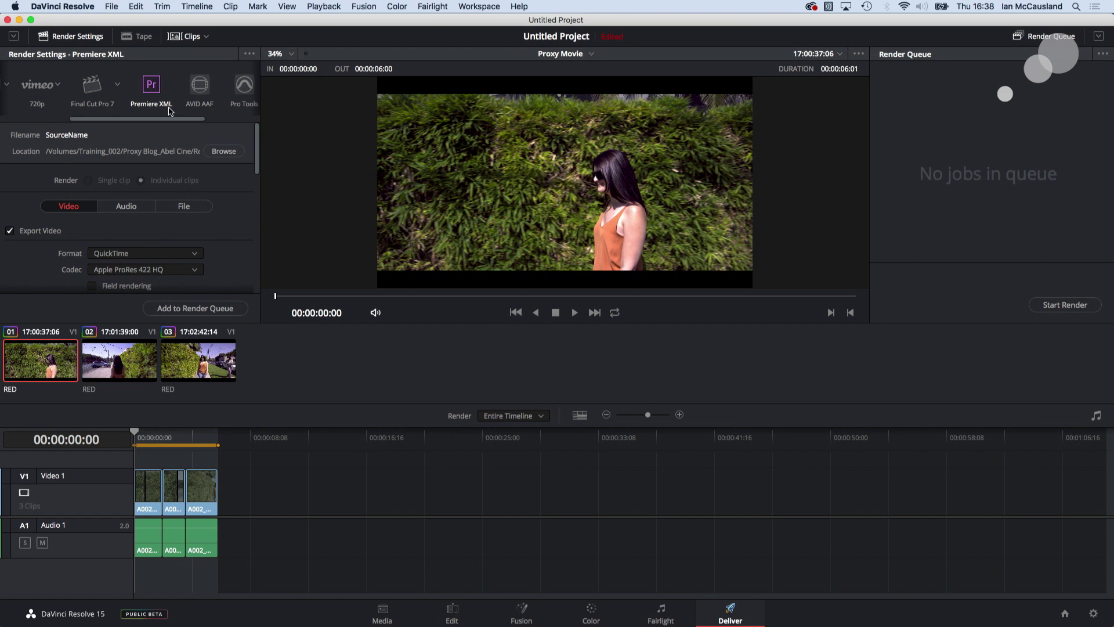
click(220, 152)
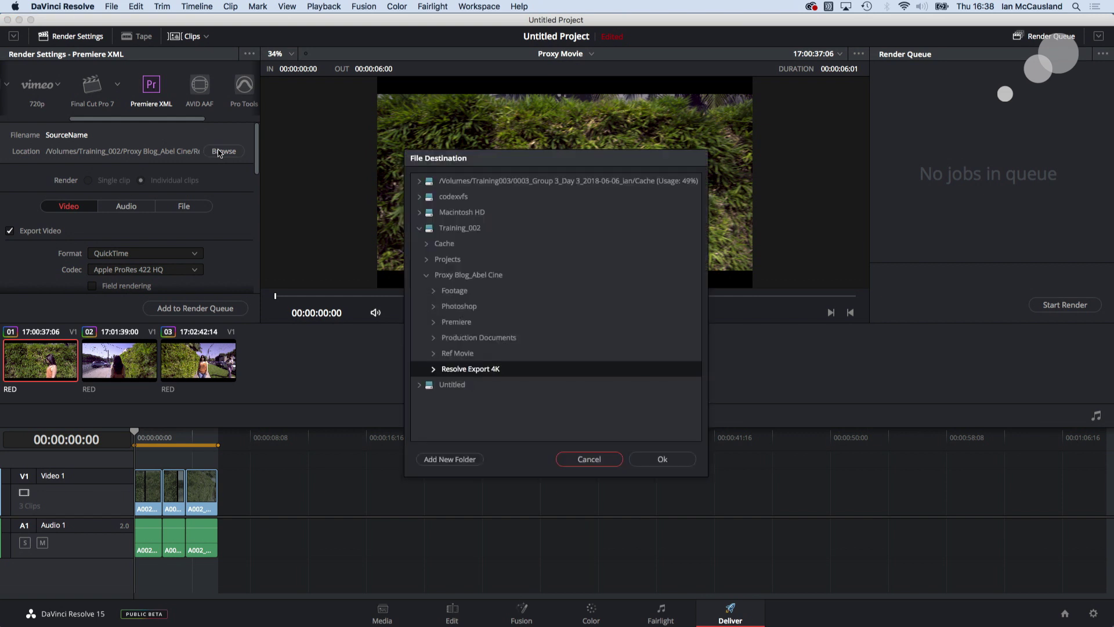
click(468, 369)
- Confirm Resolve Export 4K and check 3840 x 2160 resolution with highest-quality sizing and debayer
click(662, 459)
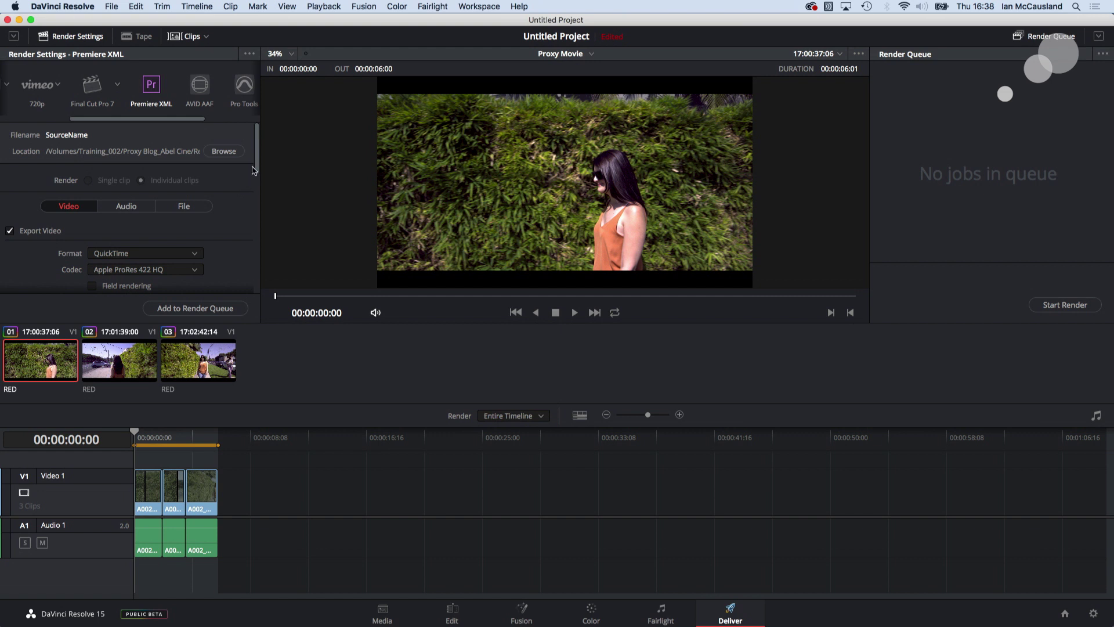
drag(257, 171, 259, 206)
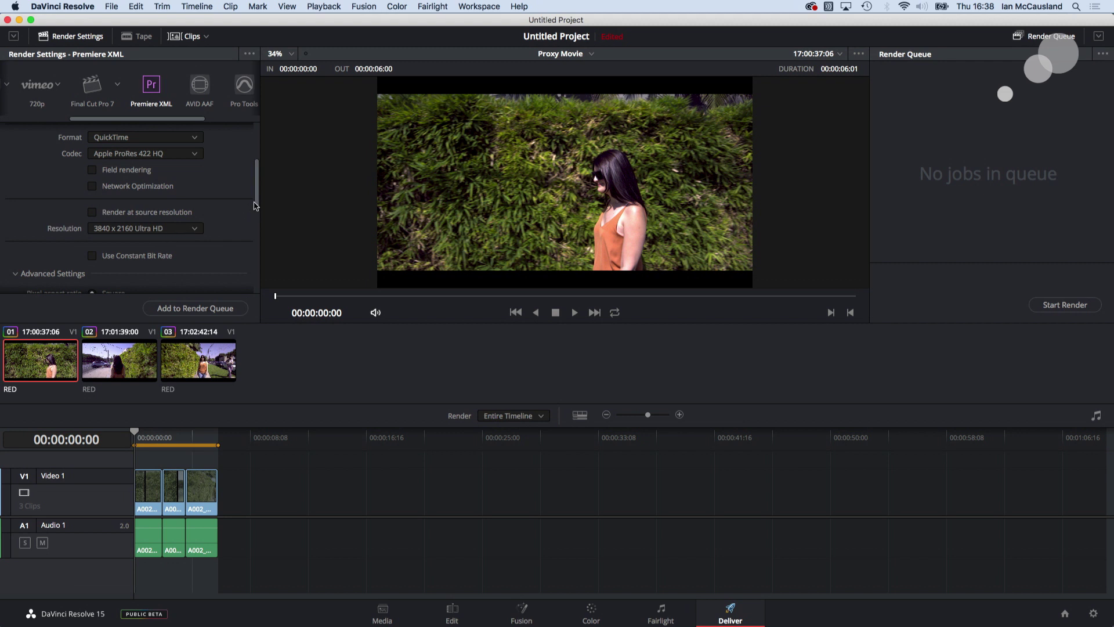
drag(253, 206, 261, 281)
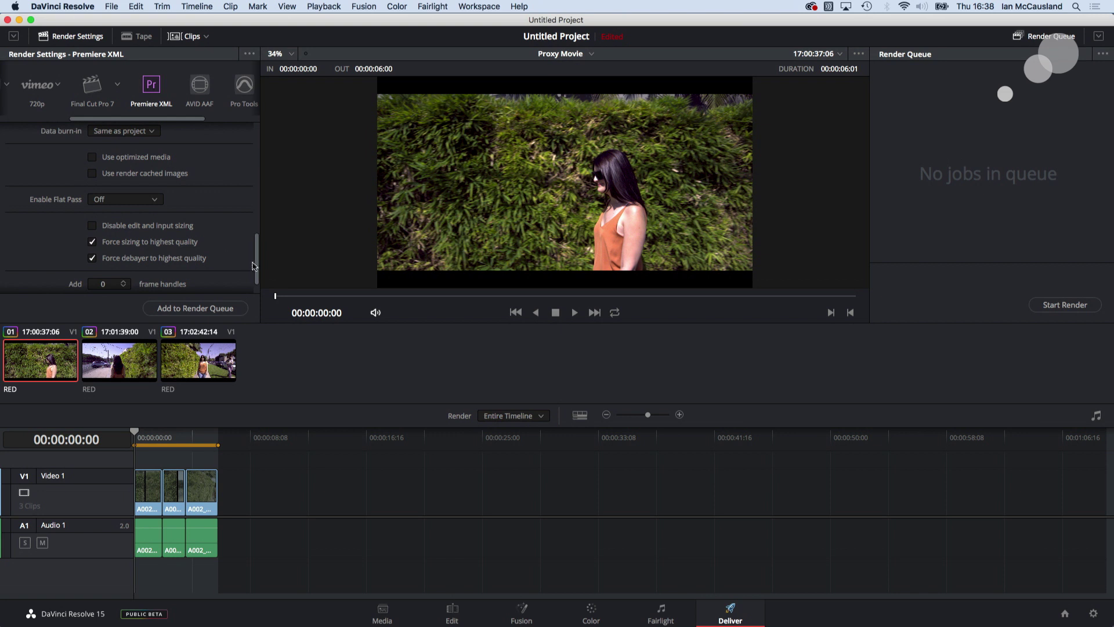
drag(258, 267, 250, 216)
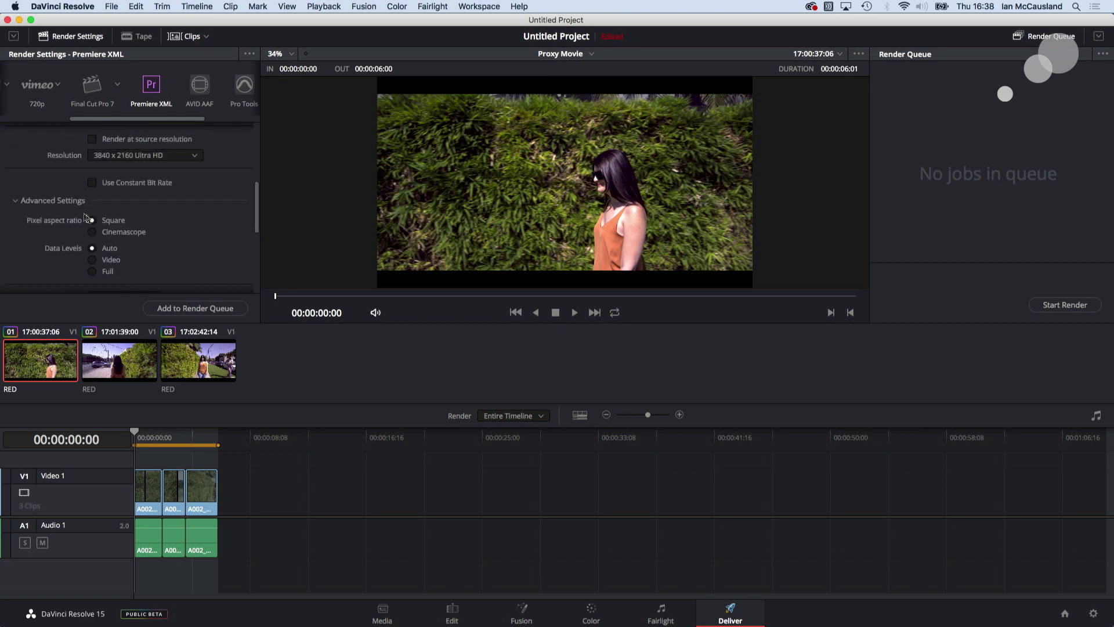
drag(257, 210, 256, 277)
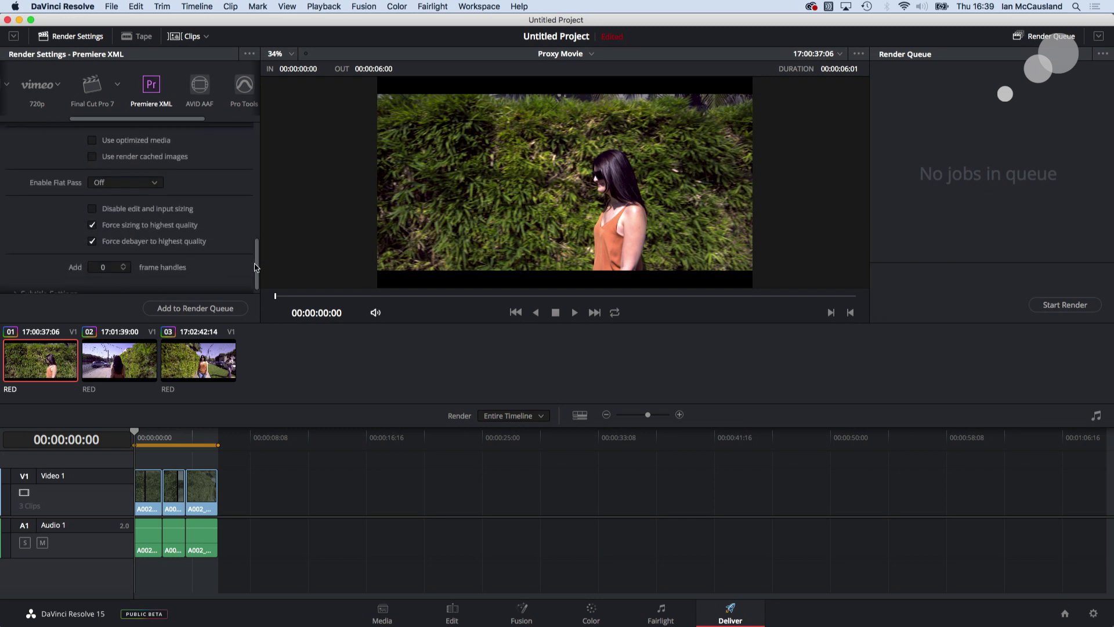
- Queue and render the Proxy Movie job into Resolve Export 4K, then return to Premiere Pro
click(232, 312)
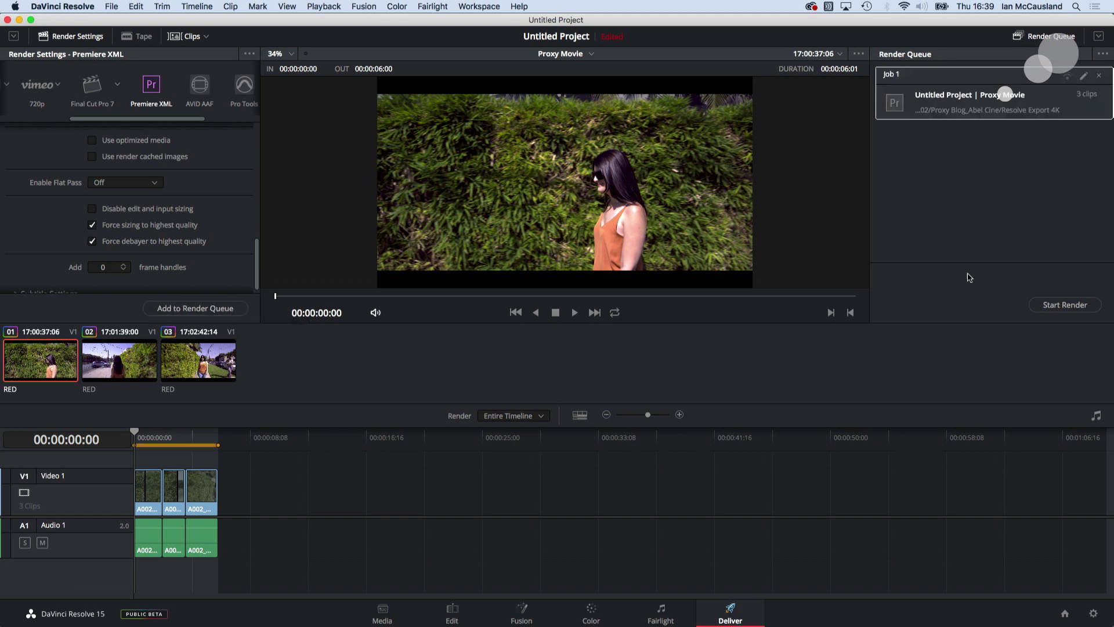
click(1064, 305)
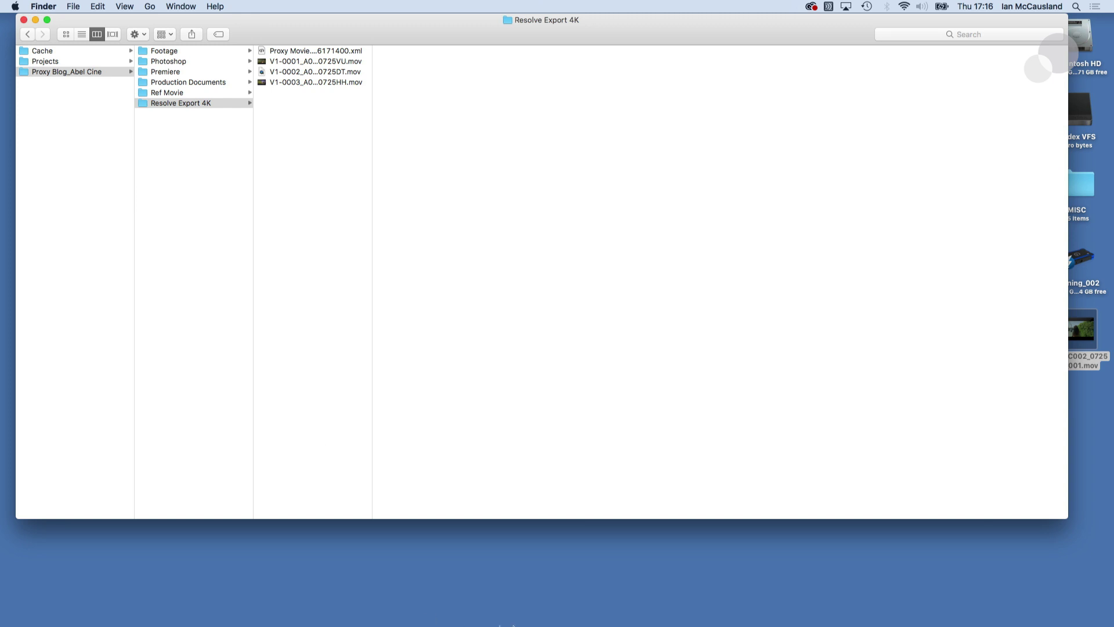
mouse_move(513, 625)
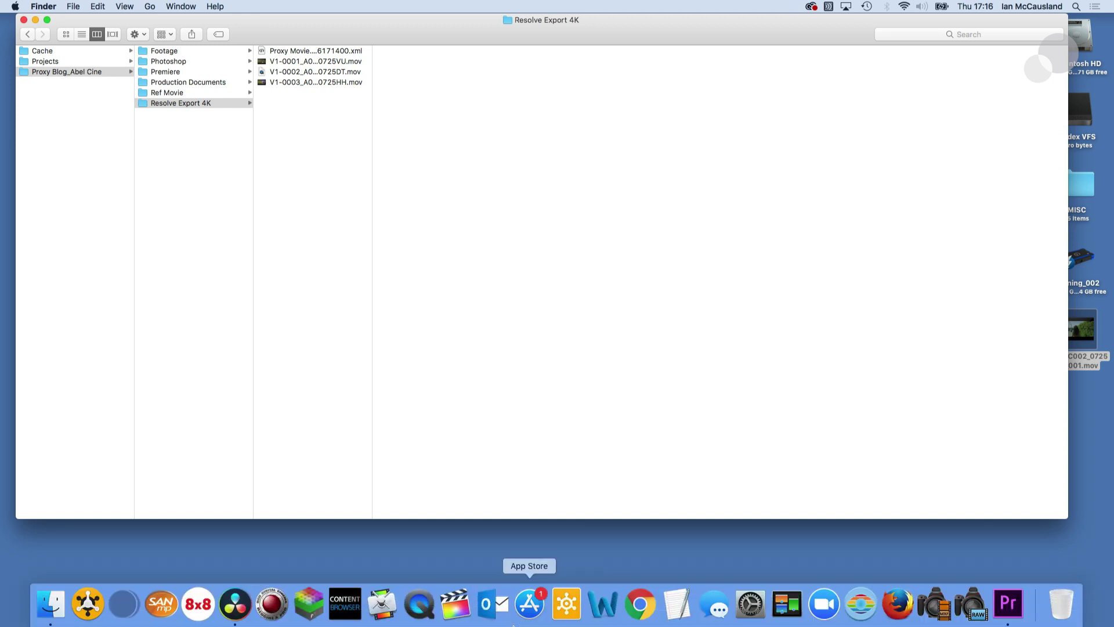
click(1000, 607)
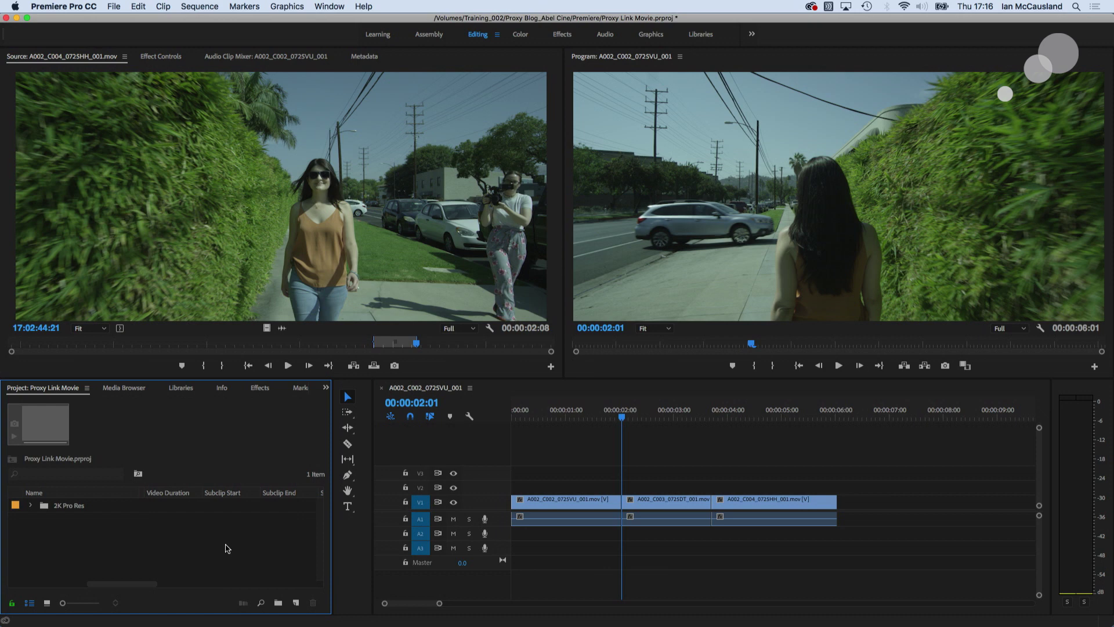
- Import the Resolve Export 4K folder from Training_002 > Proxy Blog_Abel Cine as a bin and expand it
double_click(227, 549)
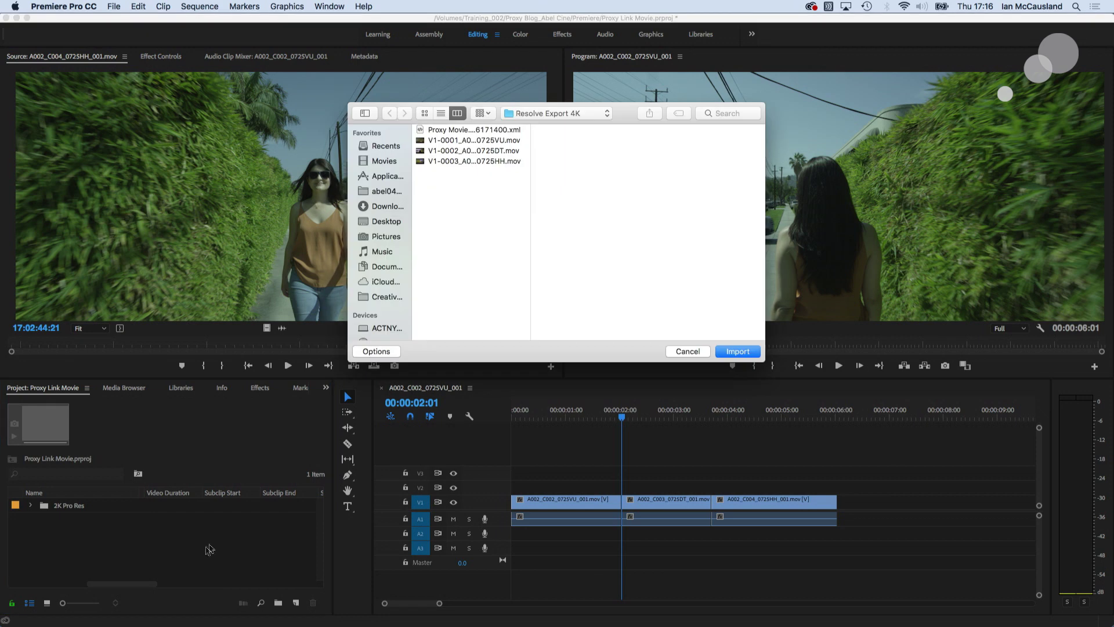
scroll(384, 307, down, 5)
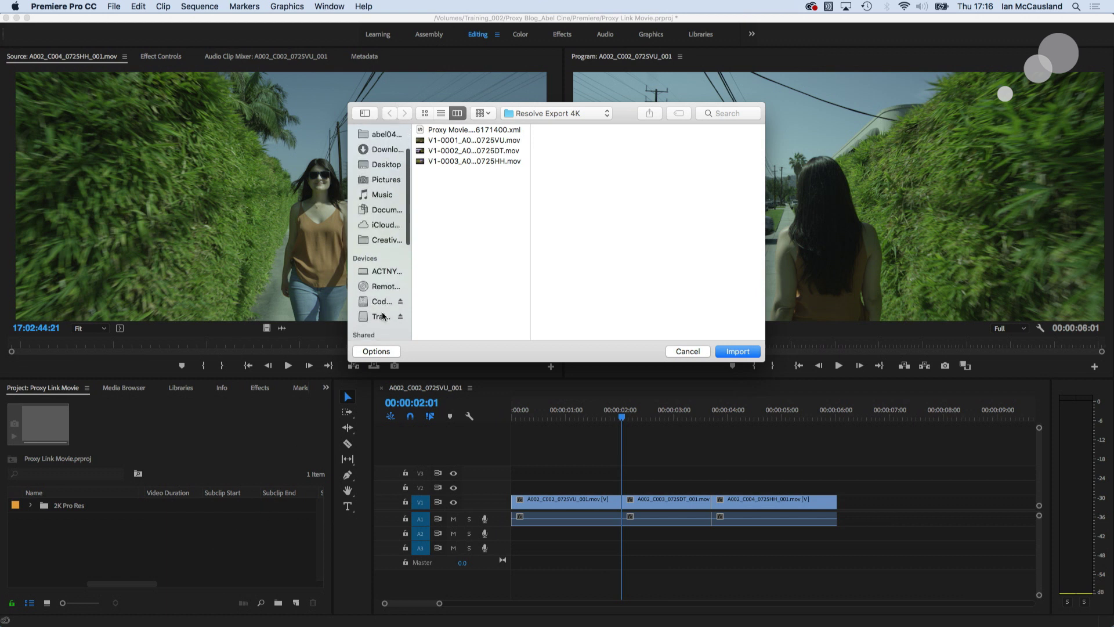
click(384, 316)
click(477, 151)
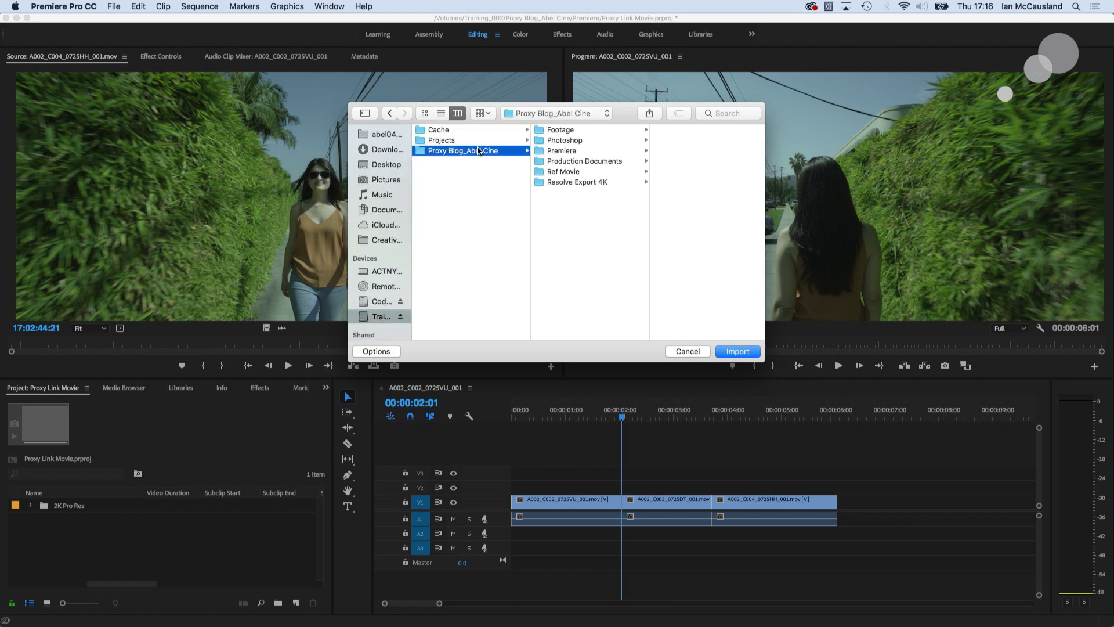
click(555, 183)
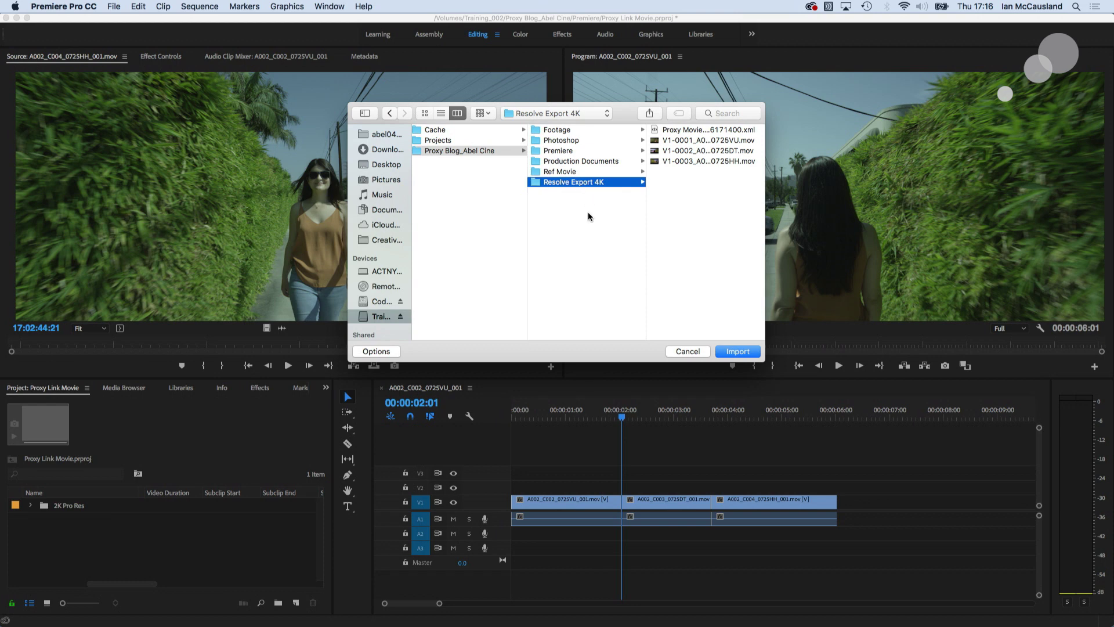
click(740, 352)
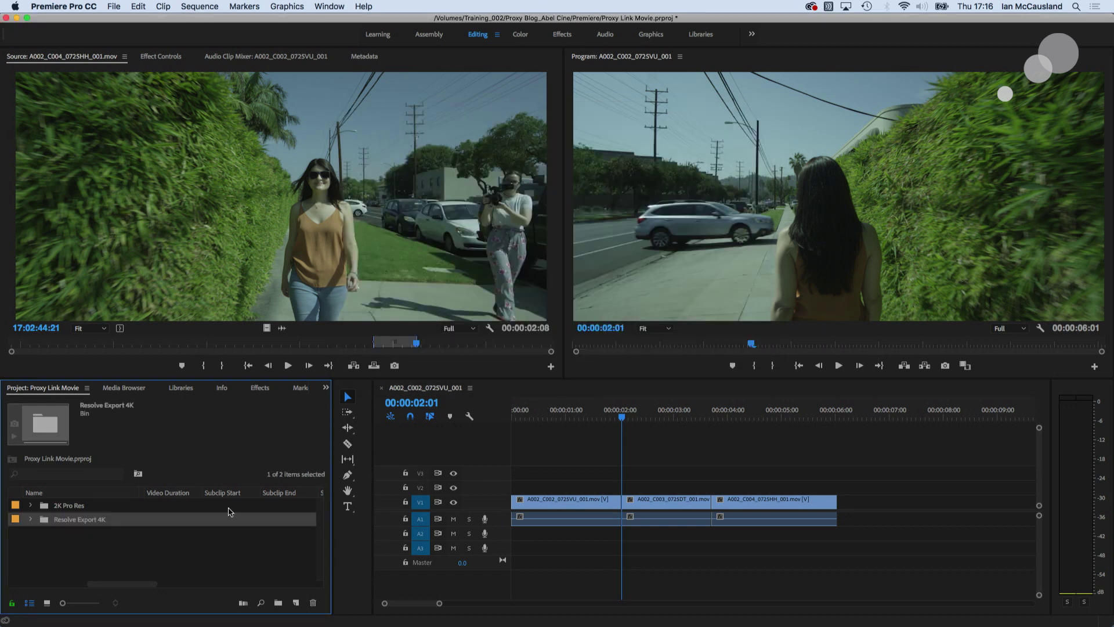
click(31, 519)
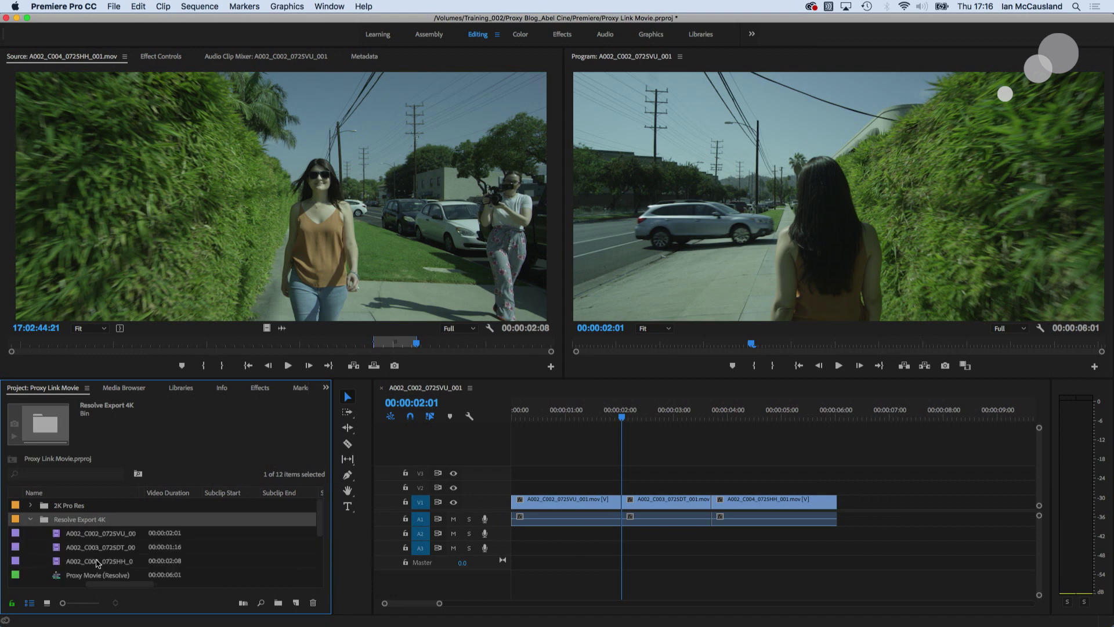
- Stack the Proxy Movie (Resolve) sequence above the 2K clips and play it back to check the grade
mouse_move(98, 562)
mouse_move(57, 578)
drag(56, 577, 515, 489)
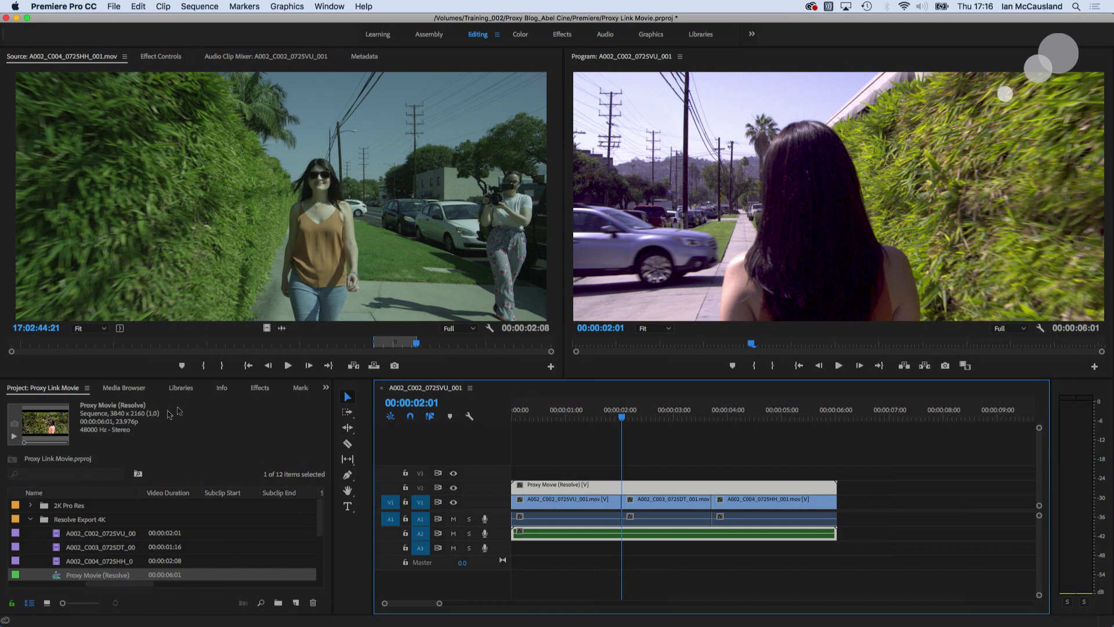
drag(622, 422, 555, 422)
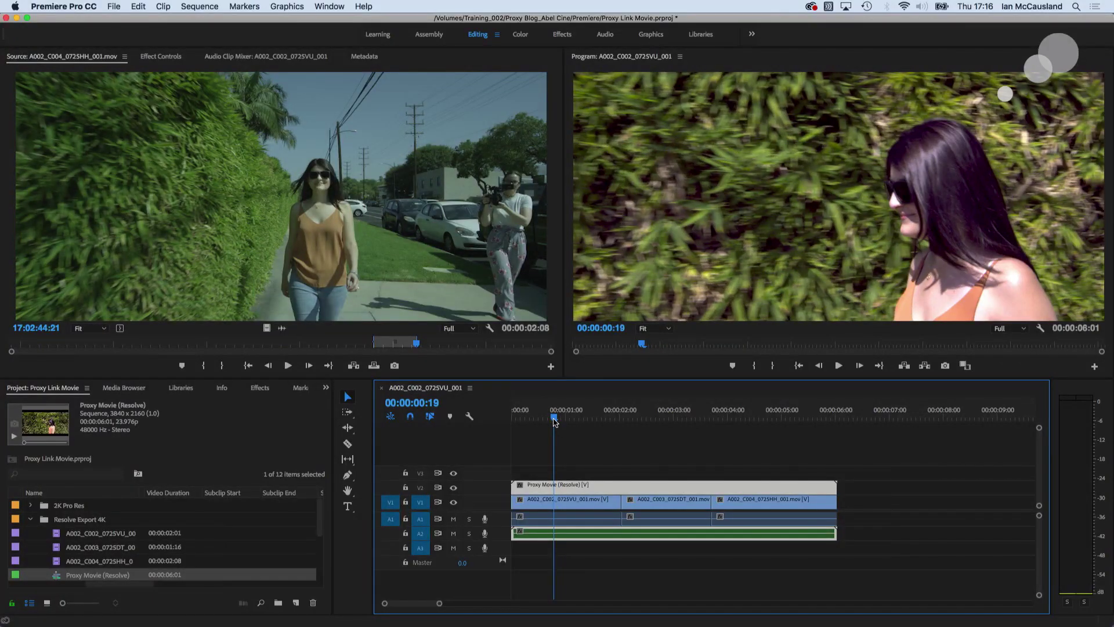
key(space)
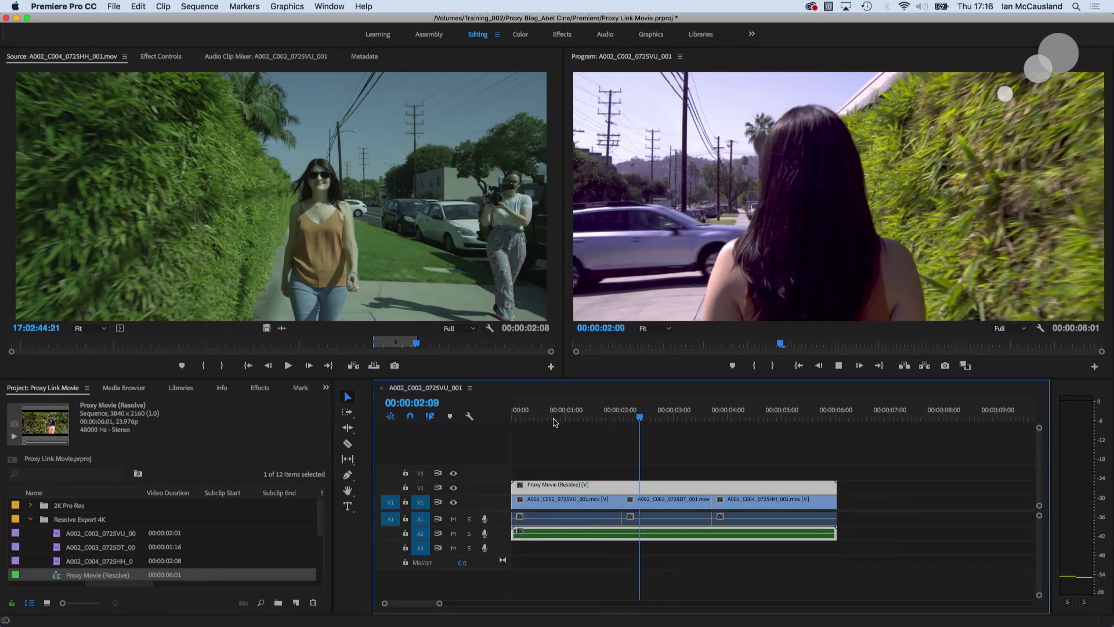